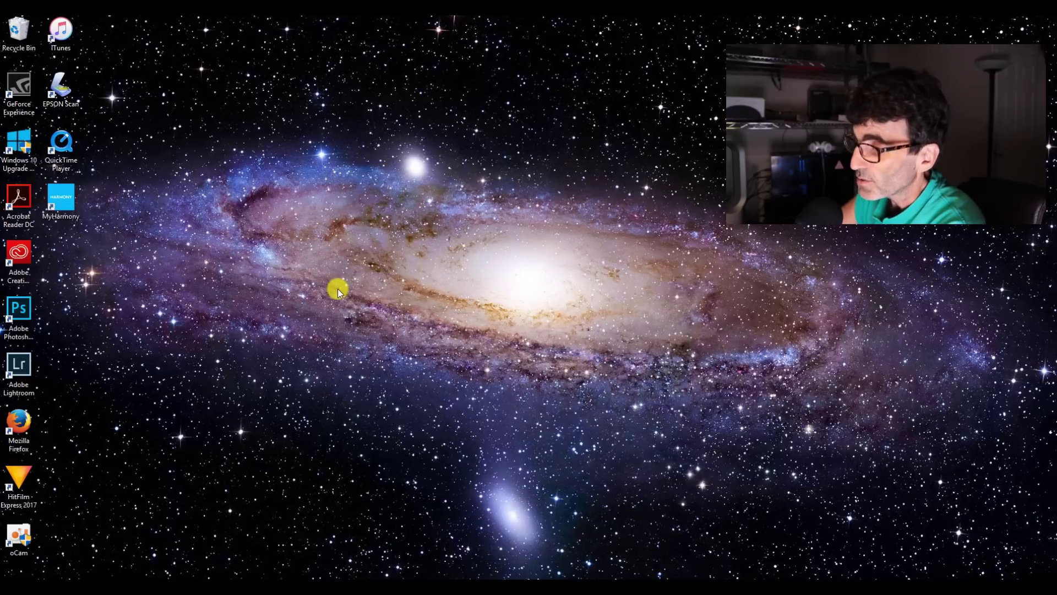
# Switch to Firefox showing the Harmony Software downloads page on setup.myharmony.com.
pyautogui.hotkey('alt', 'Tab')
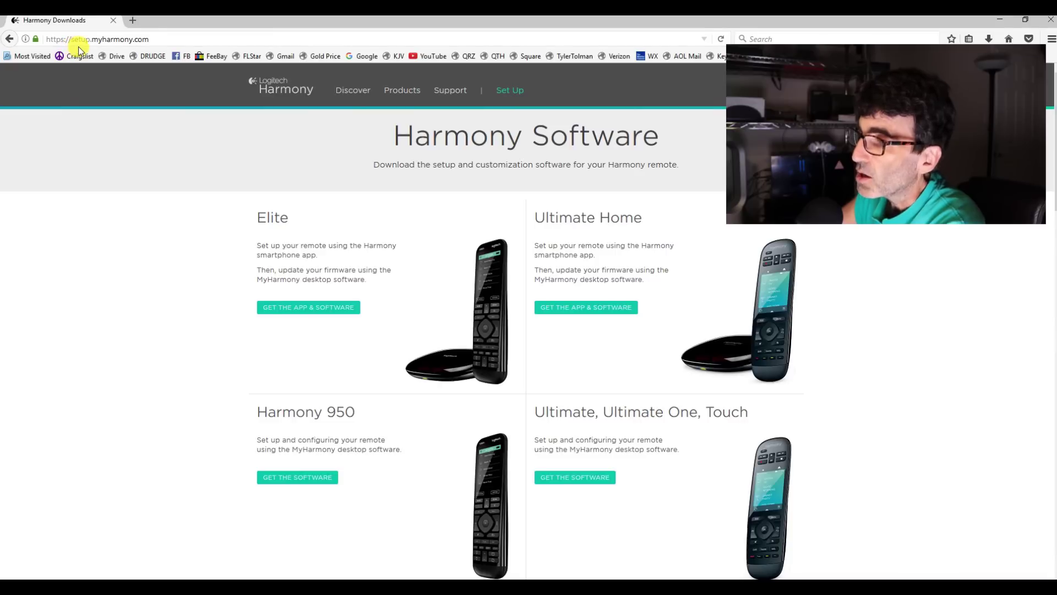
# Open the Harmony 600/650/665/700 software page, then minimize Firefox to the desktop.
pyautogui.scroll(-7, 349, 217)
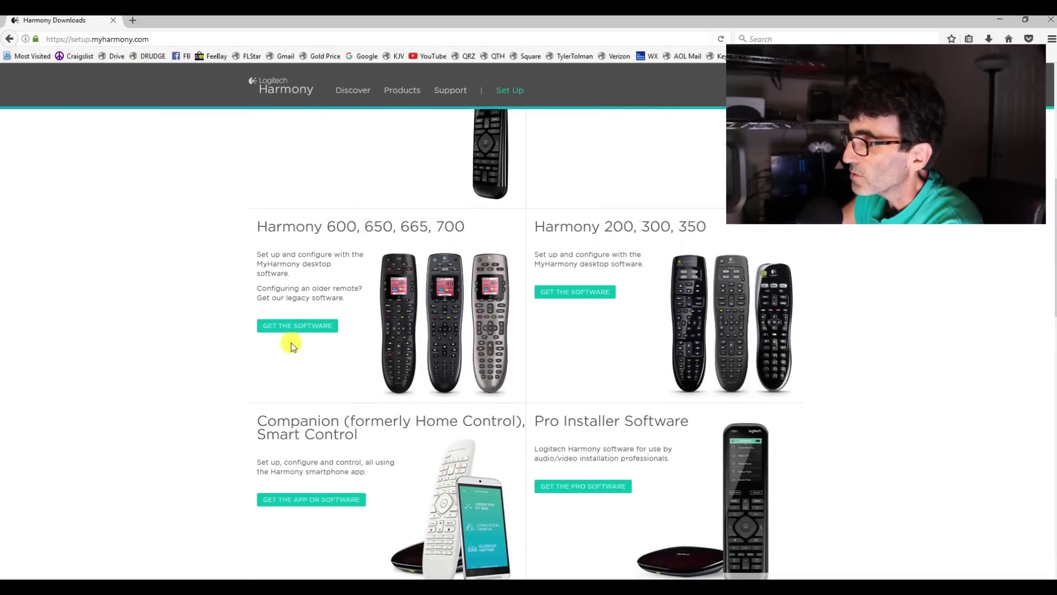
pyautogui.click(292, 327)
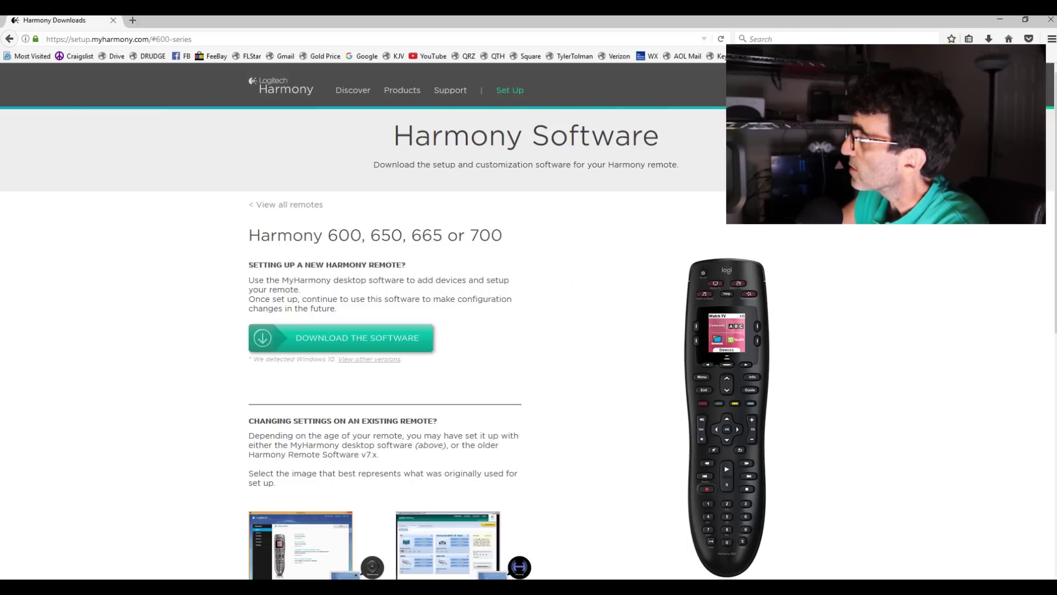
pyautogui.click(998, 21)
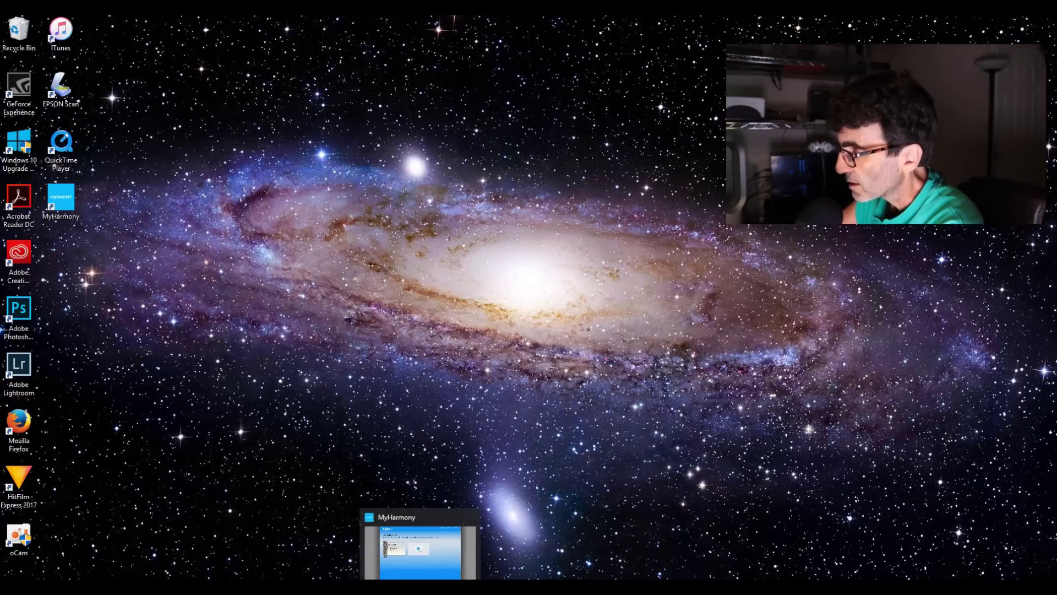
# Restore MyHarmony and open the Harmony 650's Devices list.
pyautogui.click(420, 587)
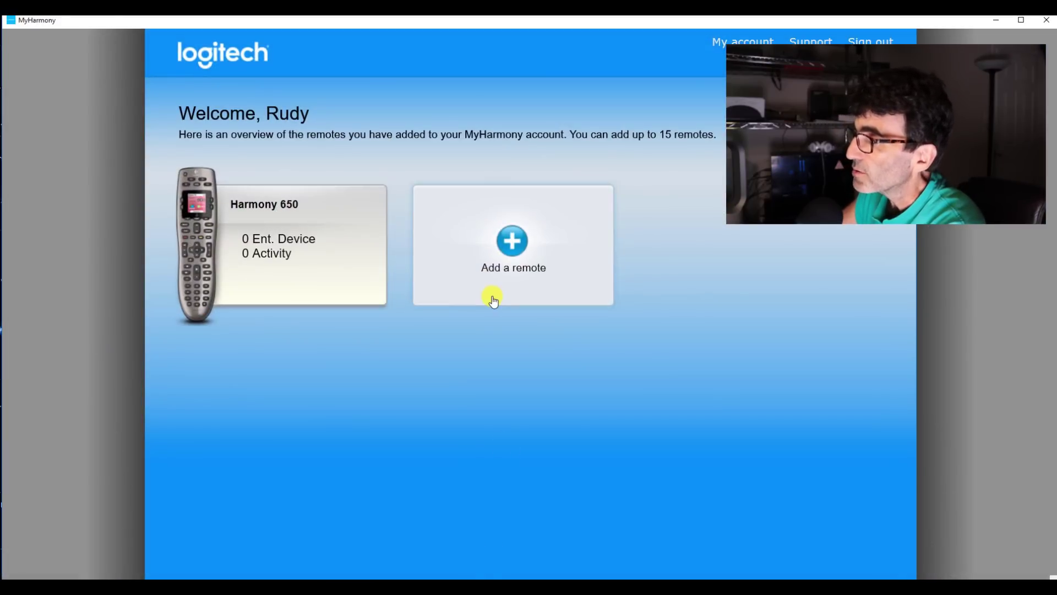
pyautogui.click(255, 206)
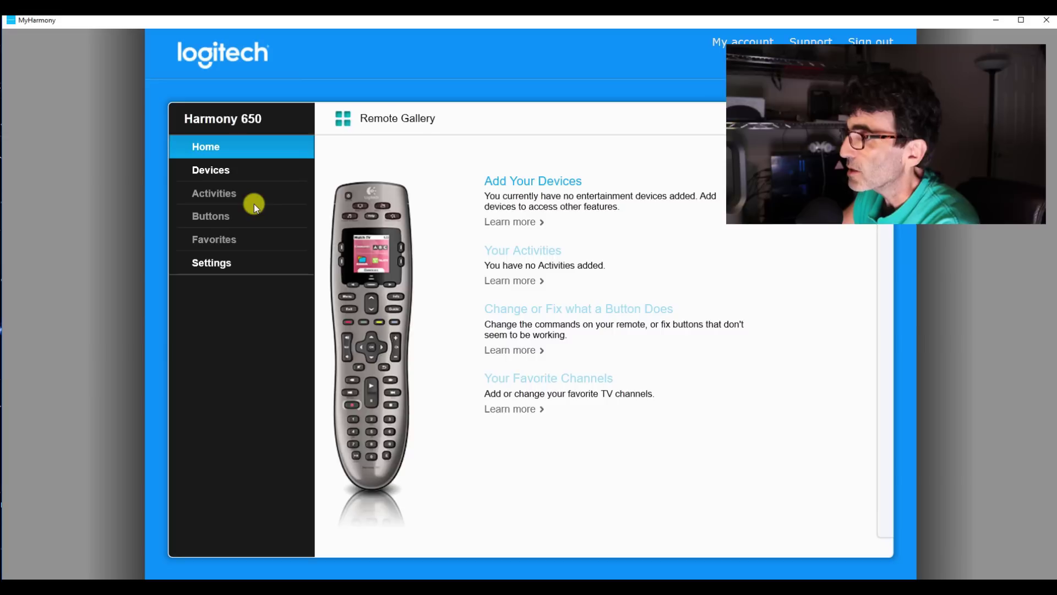
pyautogui.click(214, 171)
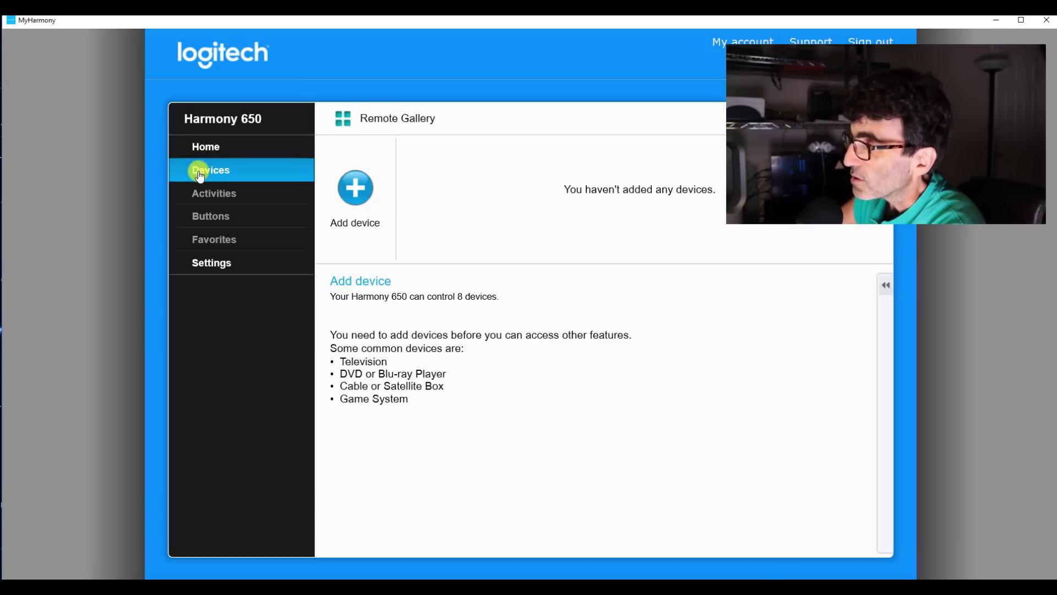
# Add the Samsung LN46D550K1F TV, searching Samsung with model In46.
pyautogui.click(357, 189)
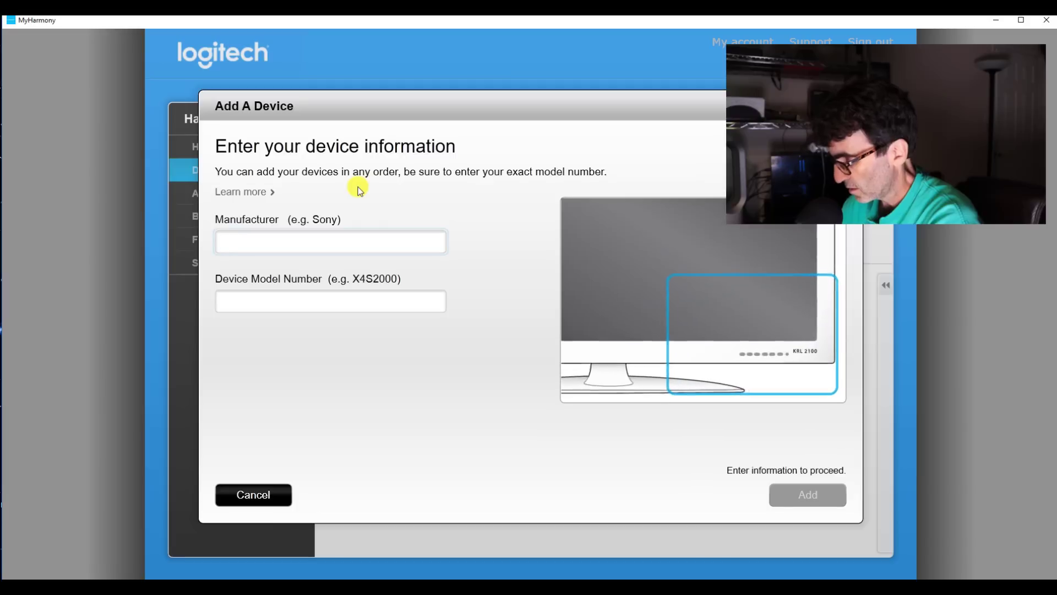
pyautogui.write('Samsung')
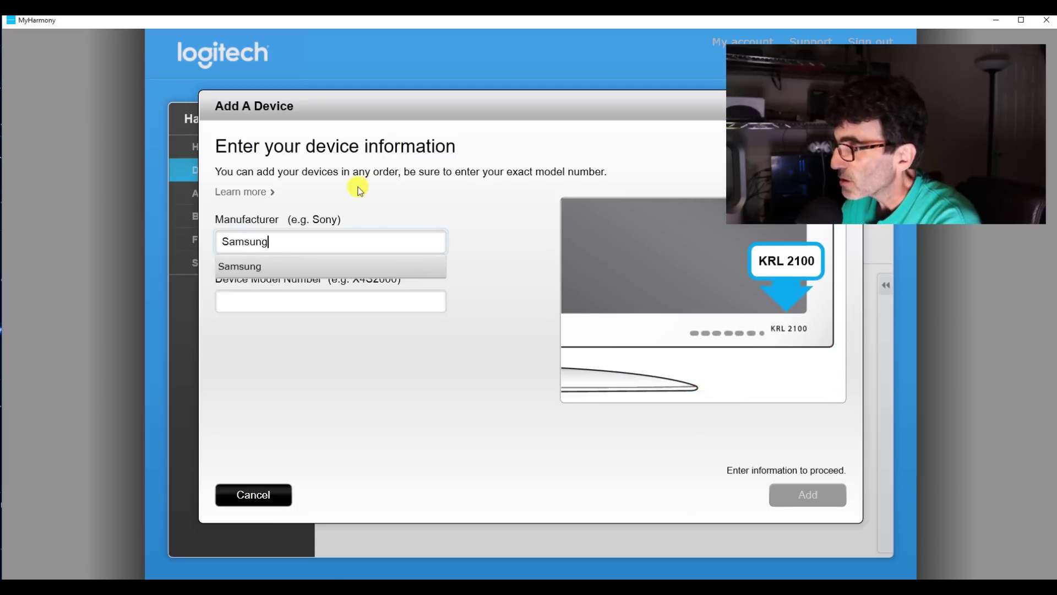
pyautogui.press('Tab')
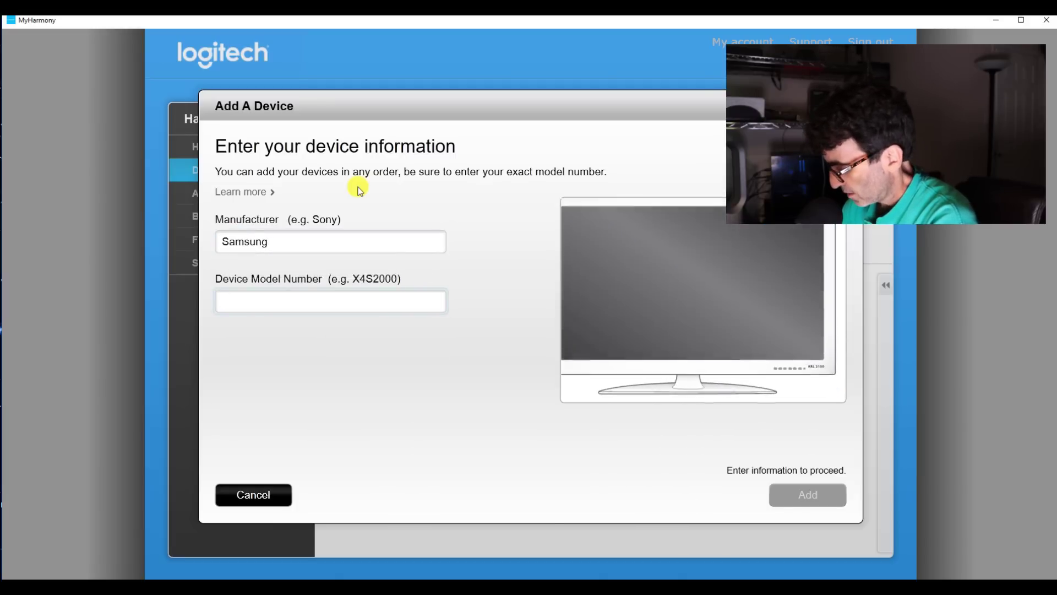
pyautogui.write('In')
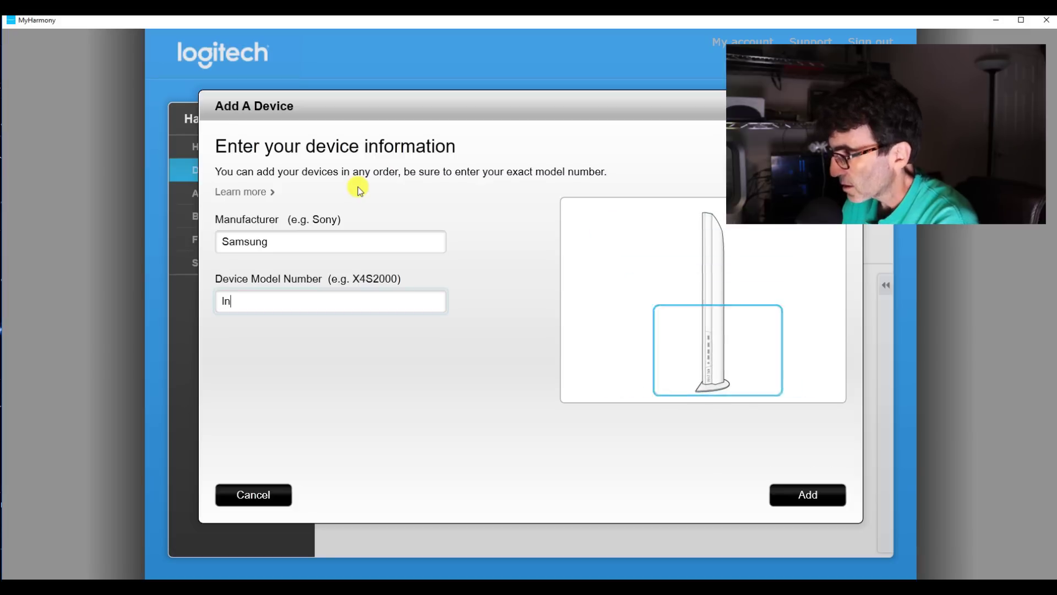
pyautogui.write('46d55')
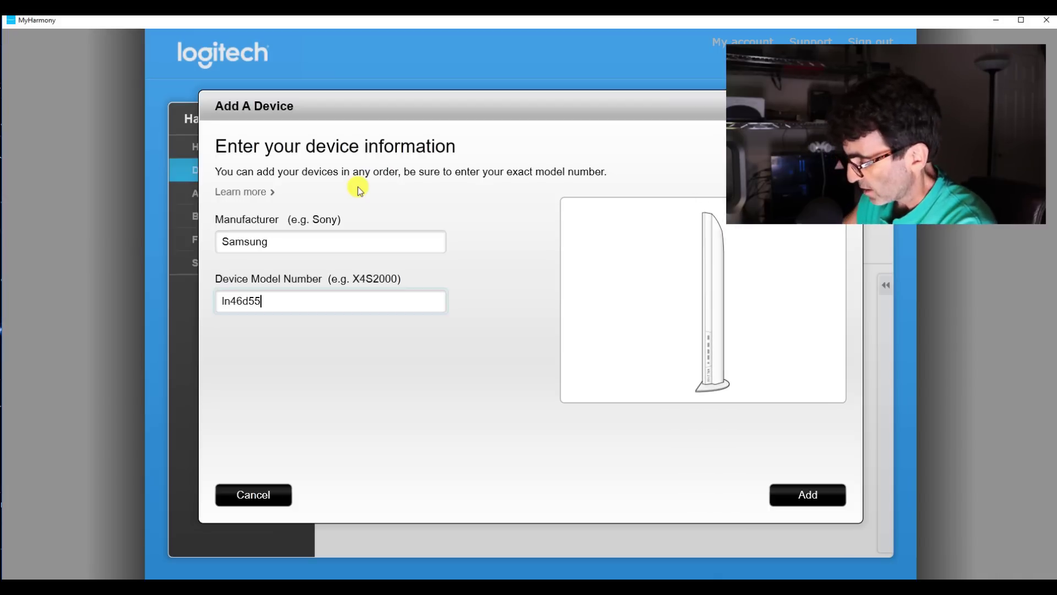
pyautogui.click(823, 492)
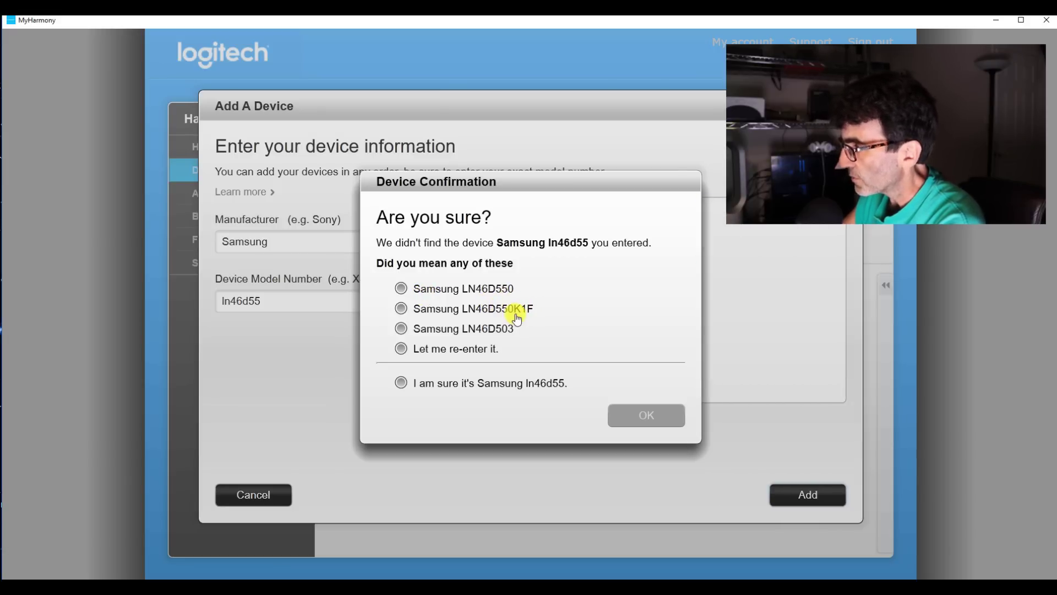
pyautogui.click(401, 307)
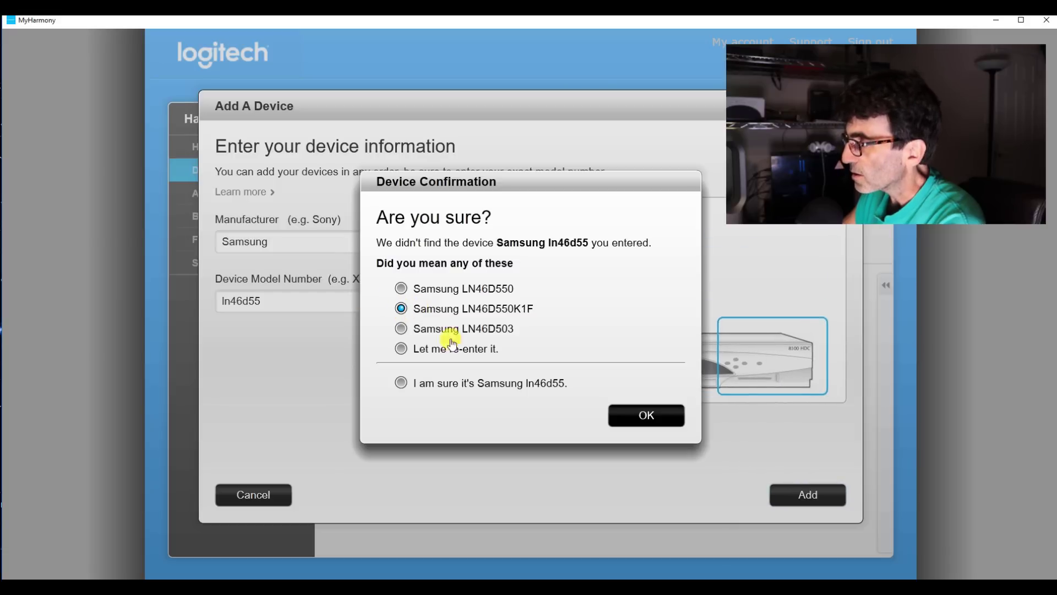
pyautogui.click(635, 420)
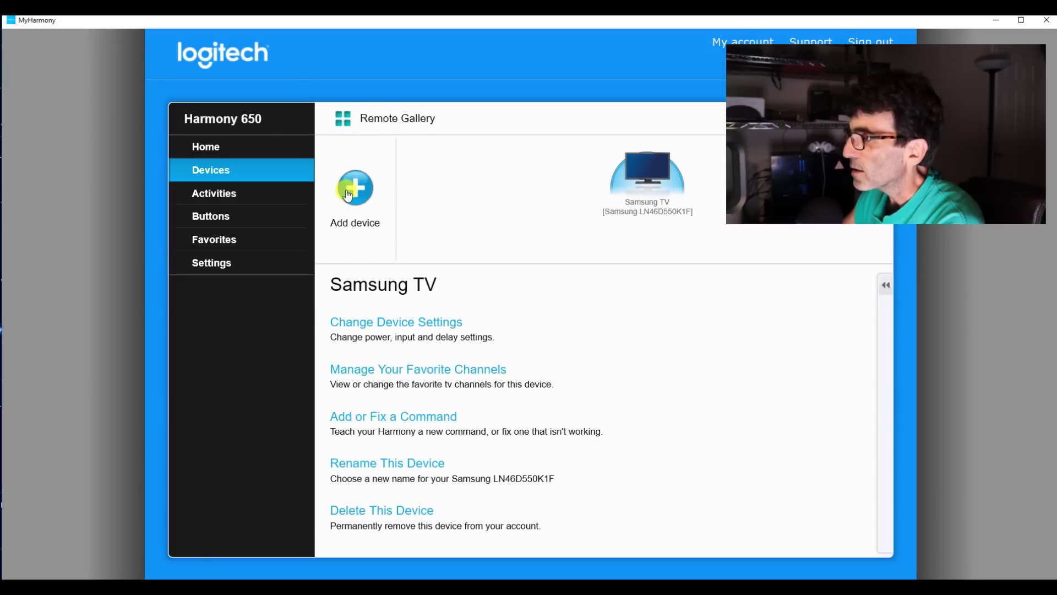
# Add an Apple TV (2nd / 3rd generation), model a1427, with manufacturer Apple.
pyautogui.click(347, 193)
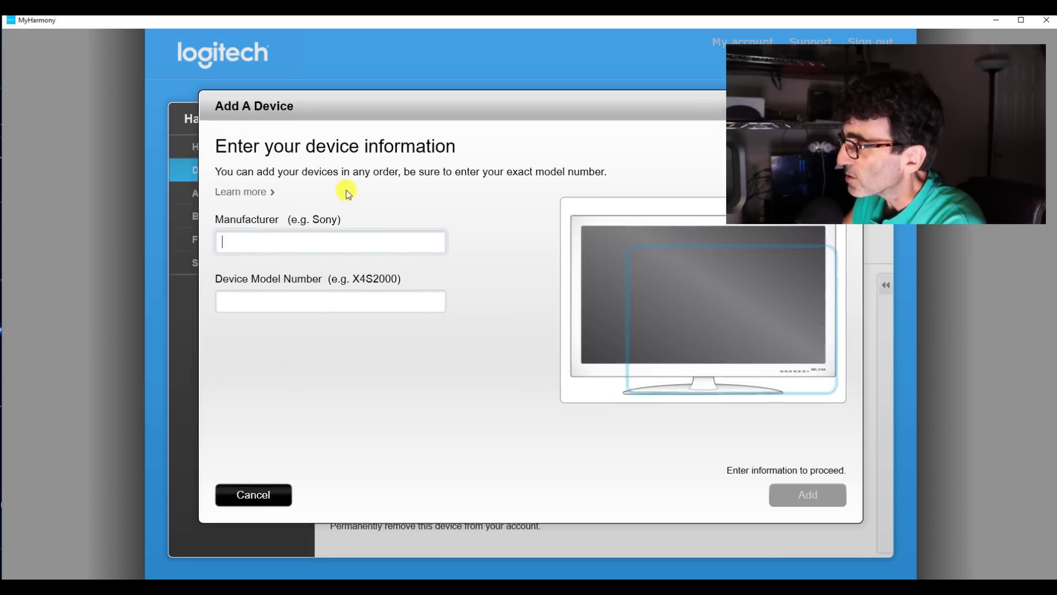
pyautogui.click(289, 235)
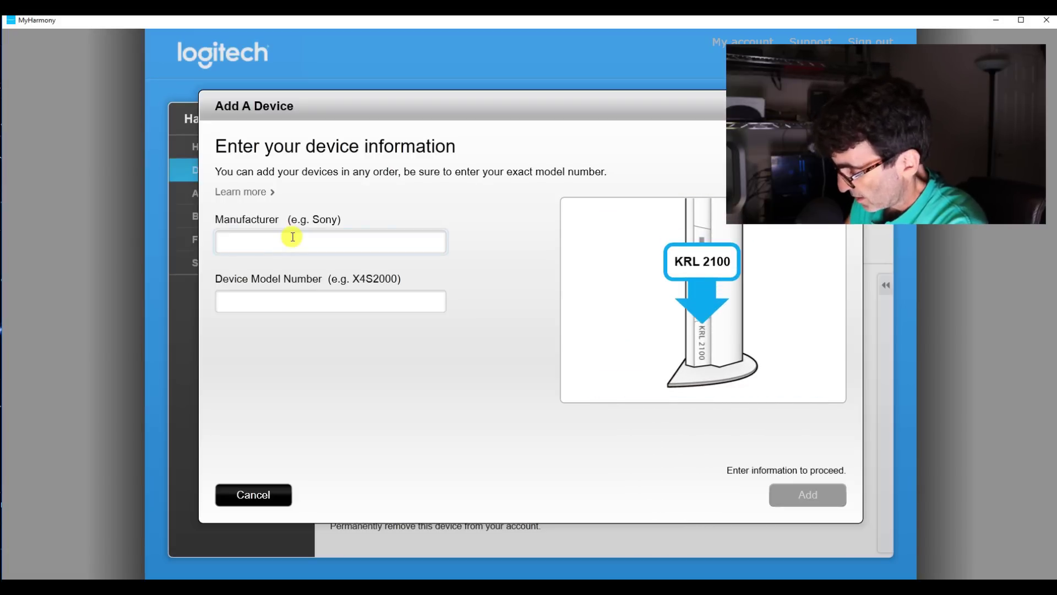
pyautogui.click(292, 237)
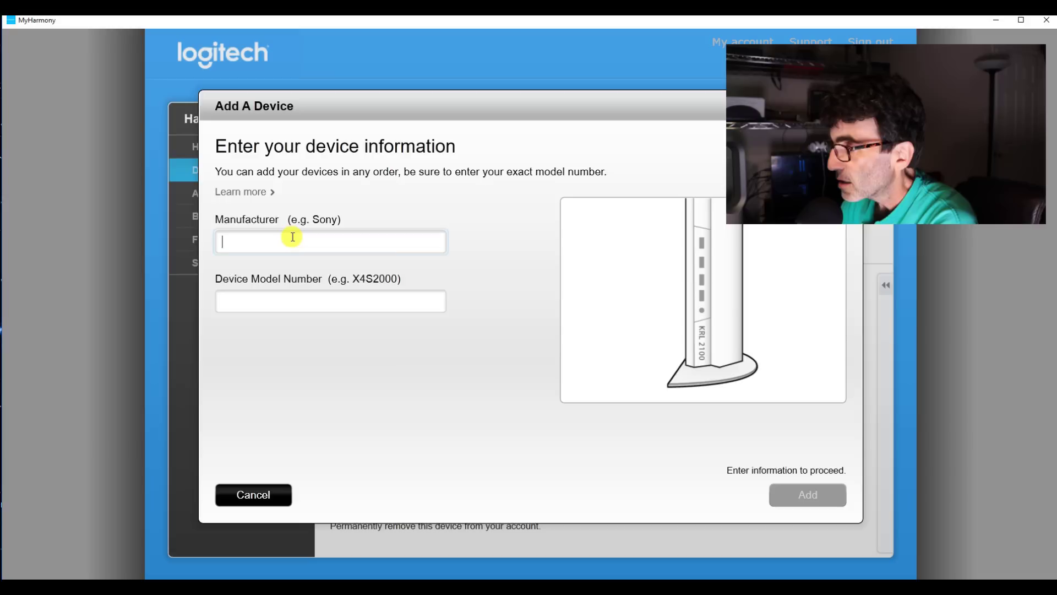
pyautogui.write('apple')
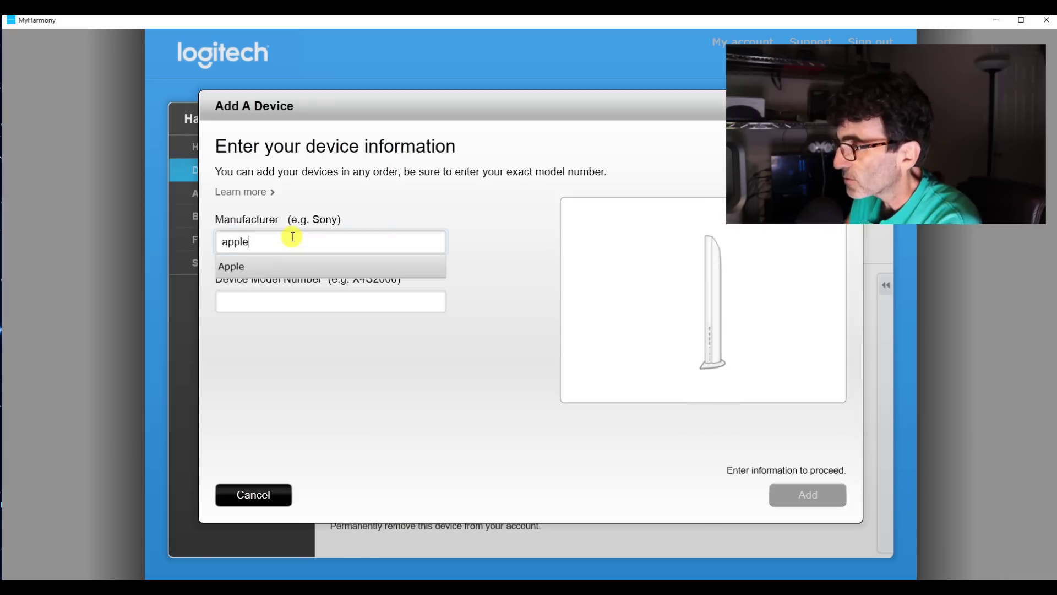
pyautogui.click(272, 266)
pyautogui.click(273, 306)
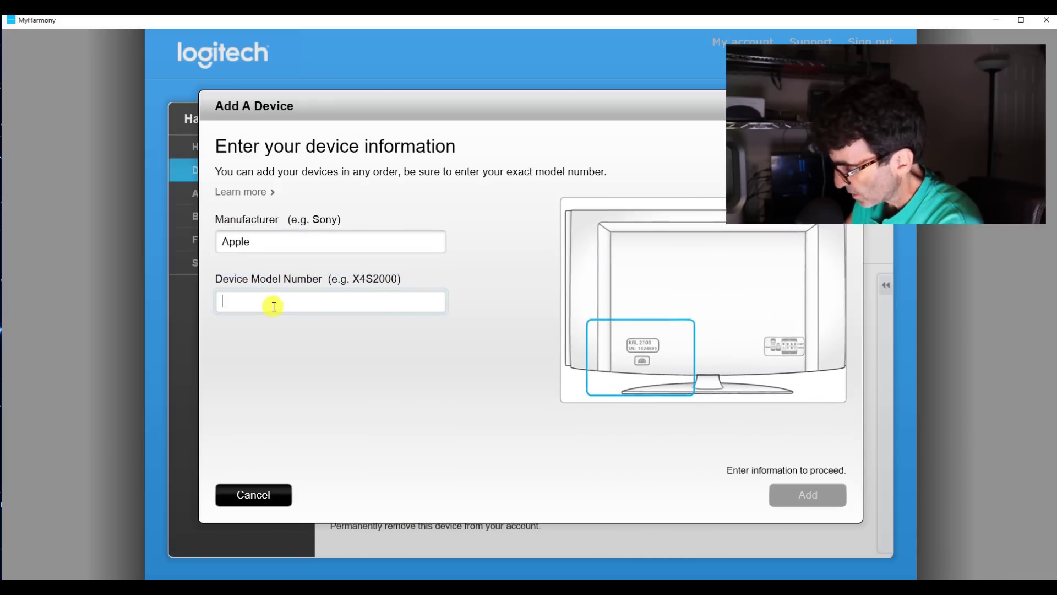
pyautogui.write('a1427')
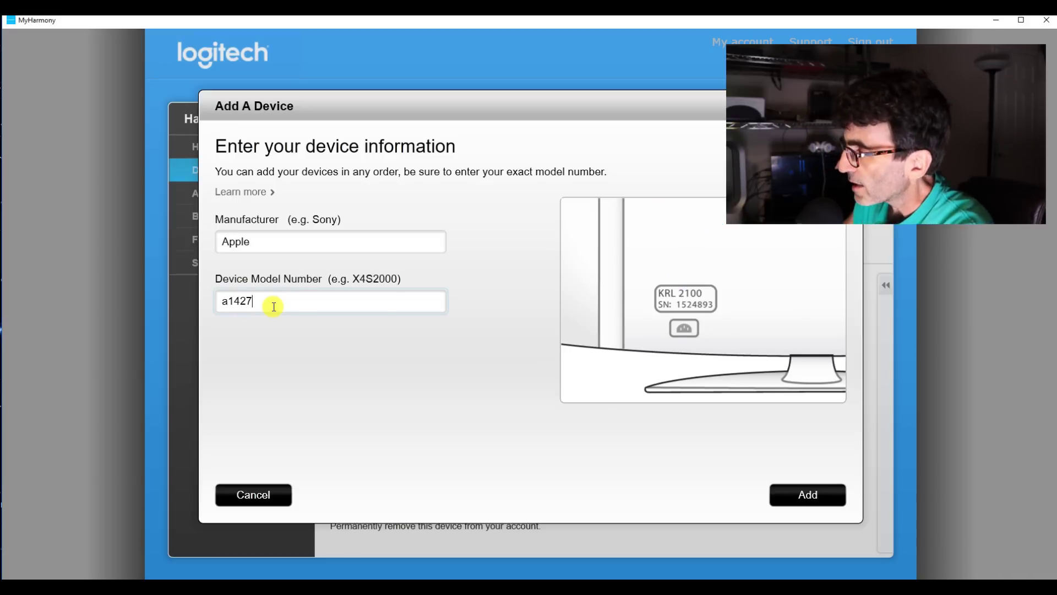
pyautogui.click(796, 497)
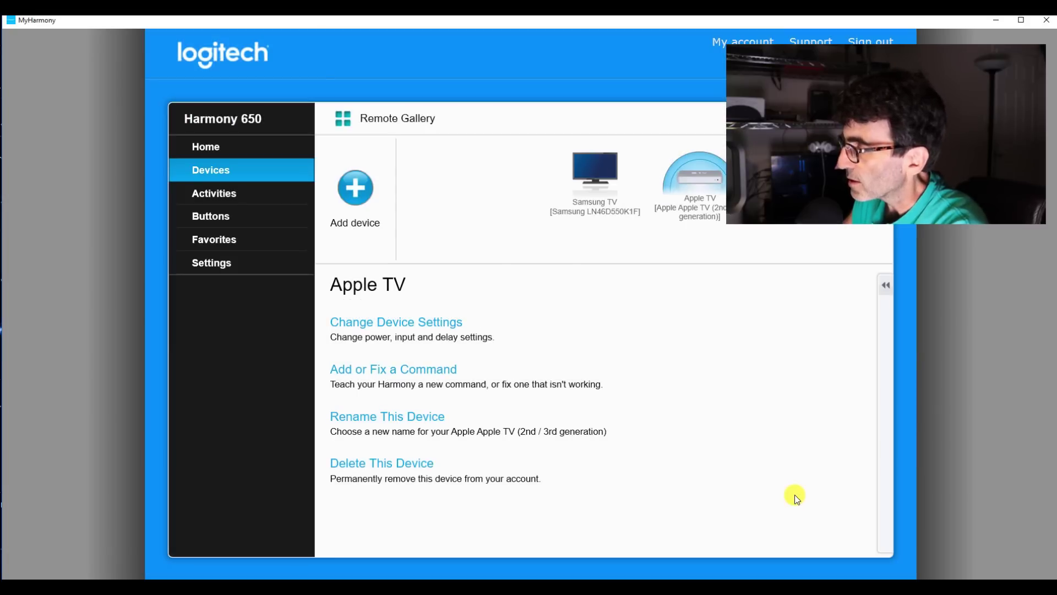
# Add the Pioneer VSX-9500S AV receiver as a device.
pyautogui.click(357, 193)
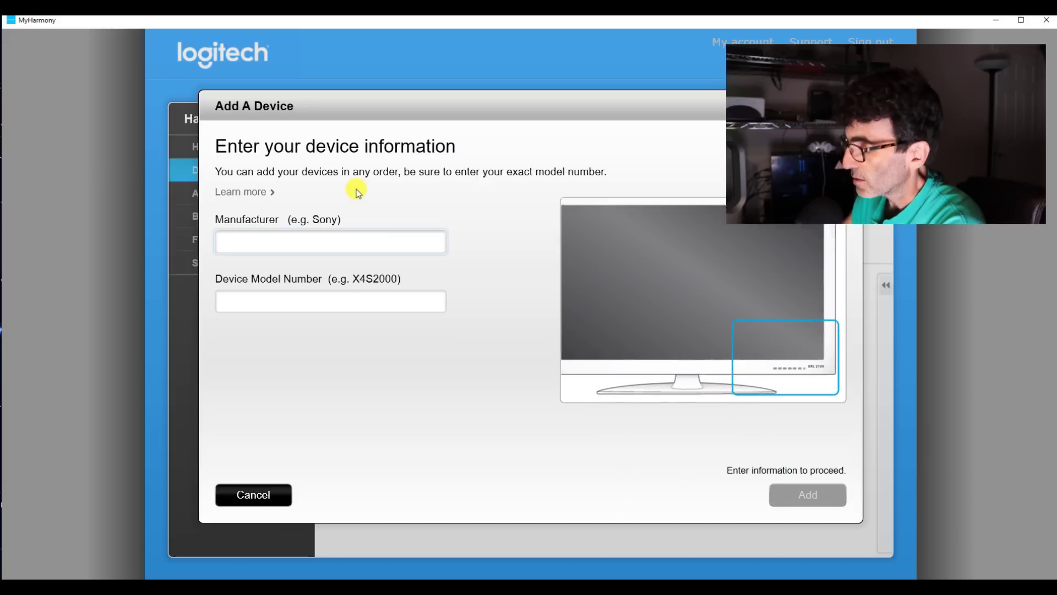
pyautogui.write('pion')
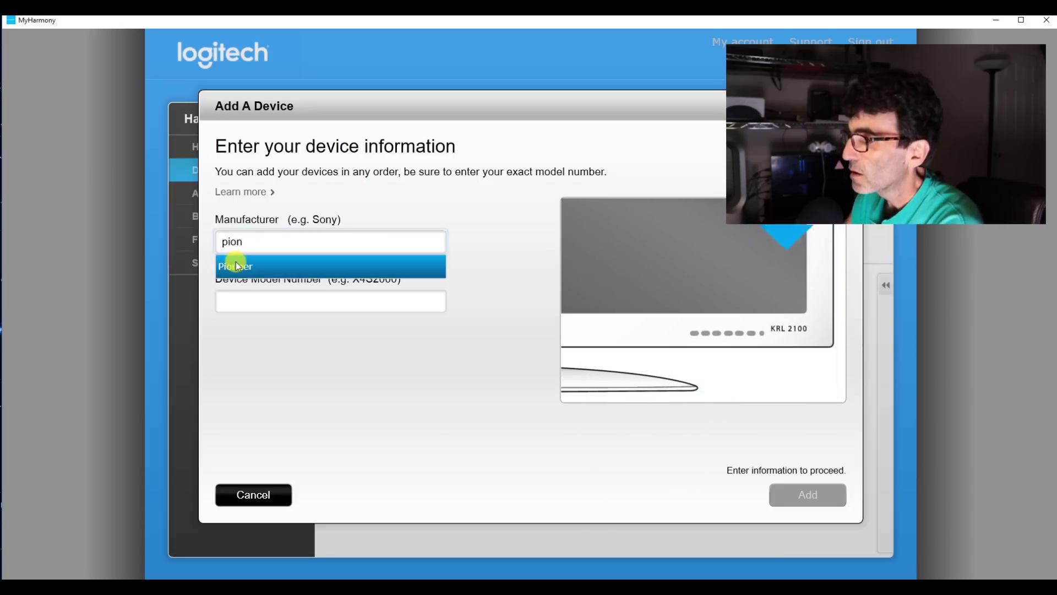
pyautogui.click(236, 264)
pyautogui.click(241, 299)
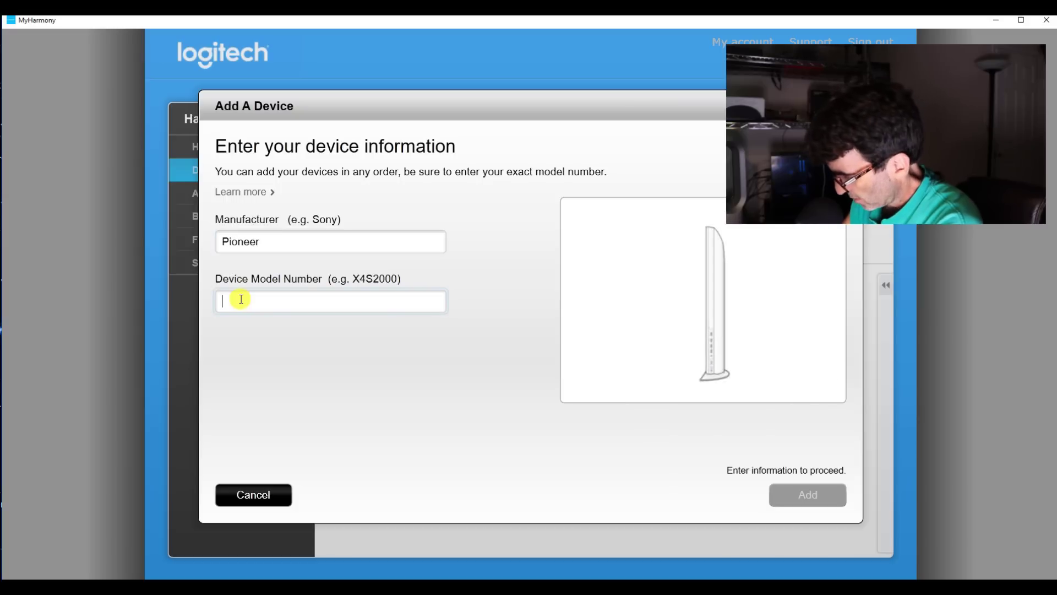
pyautogui.write('vsx-9')
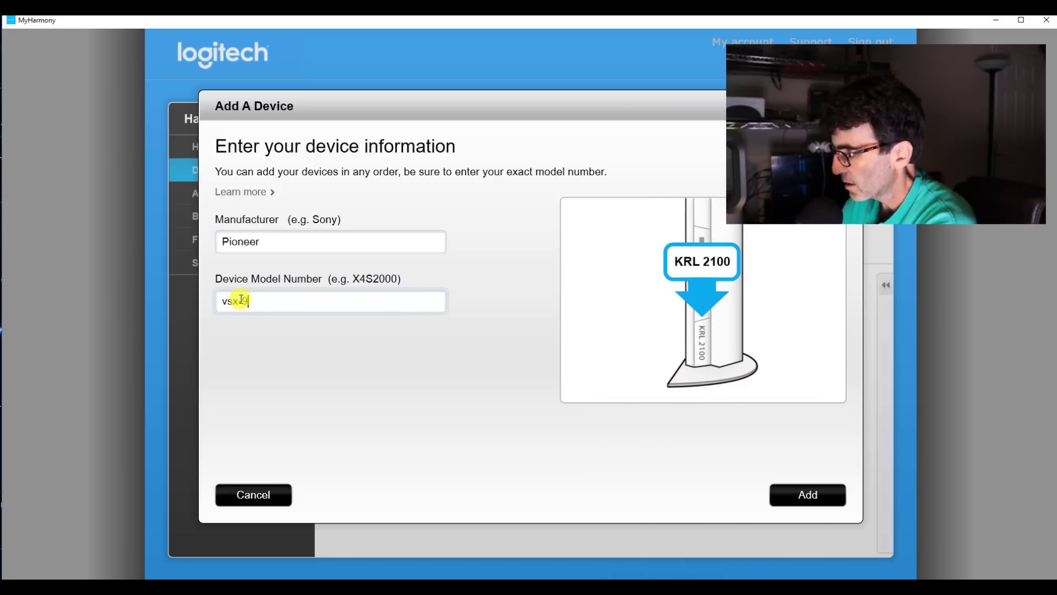
pyautogui.write('500s')
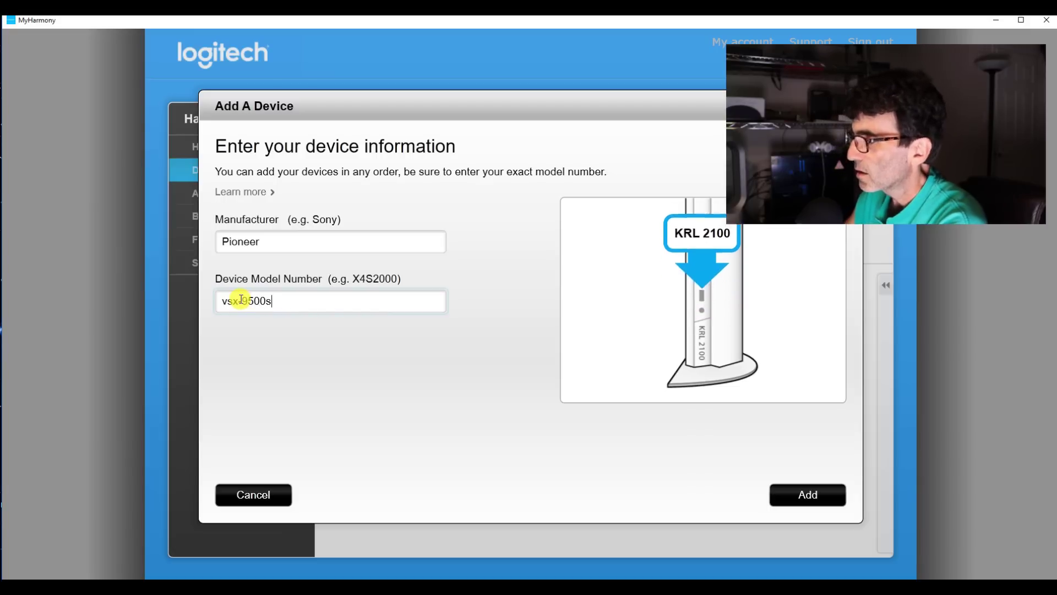
pyautogui.click(807, 496)
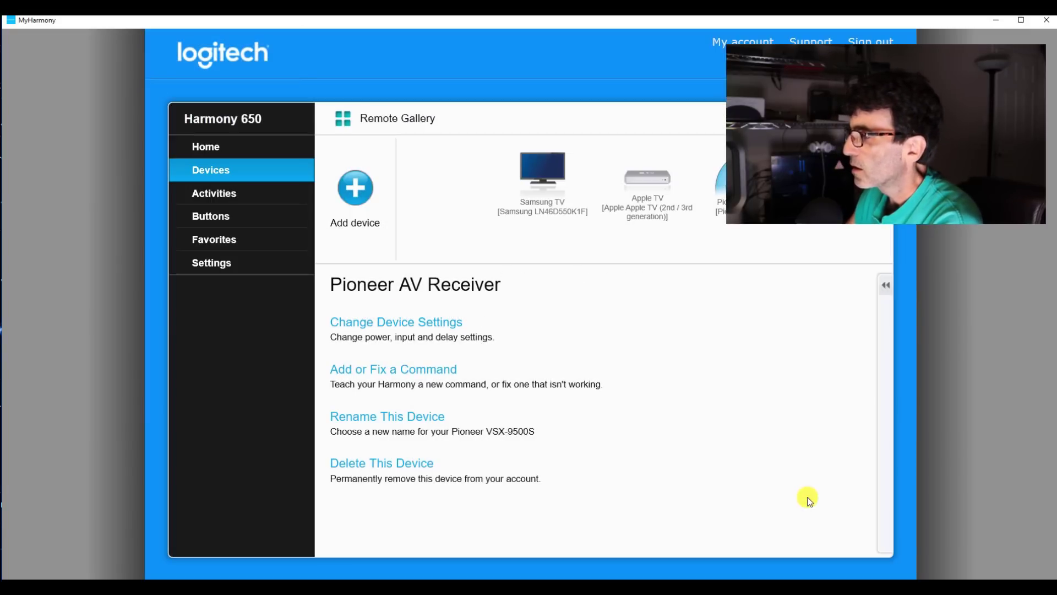
# Add the Sony DVP-S560D DVD player as a device.
pyautogui.click(356, 190)
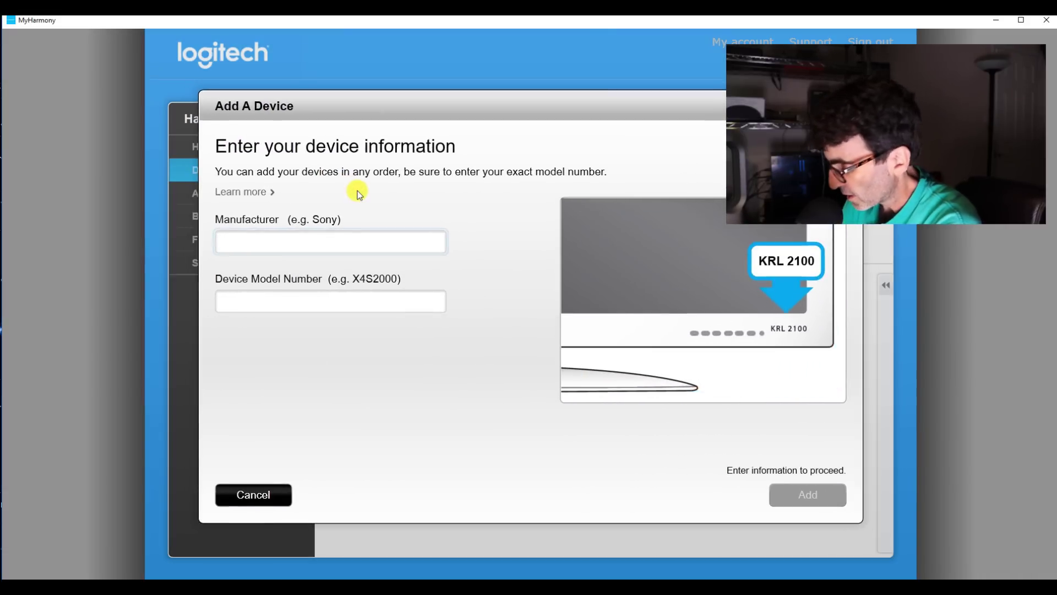
pyautogui.write('Sony')
pyautogui.press('Tab')
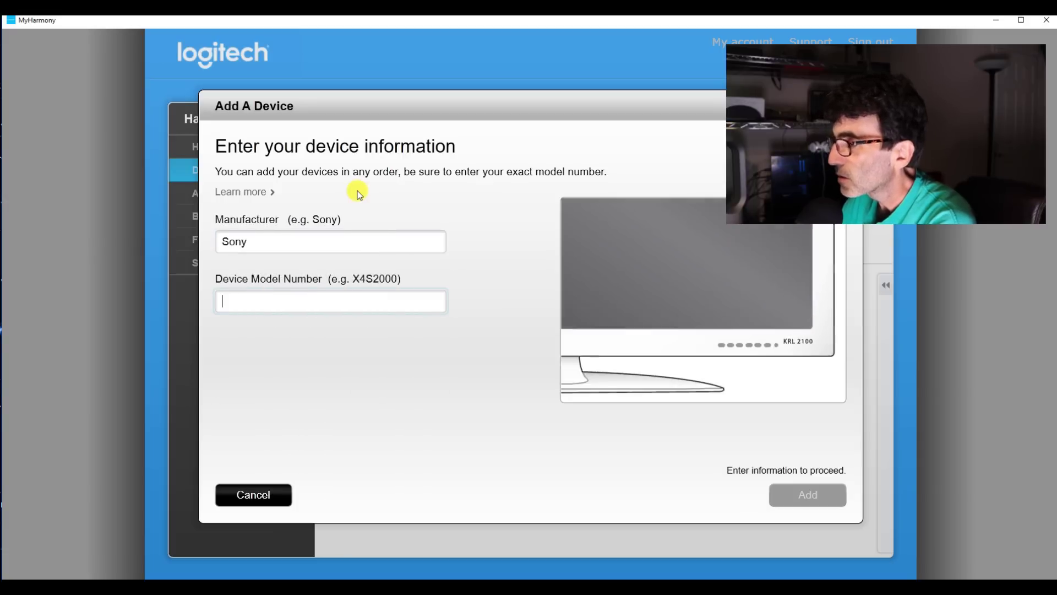
pyautogui.write('d')
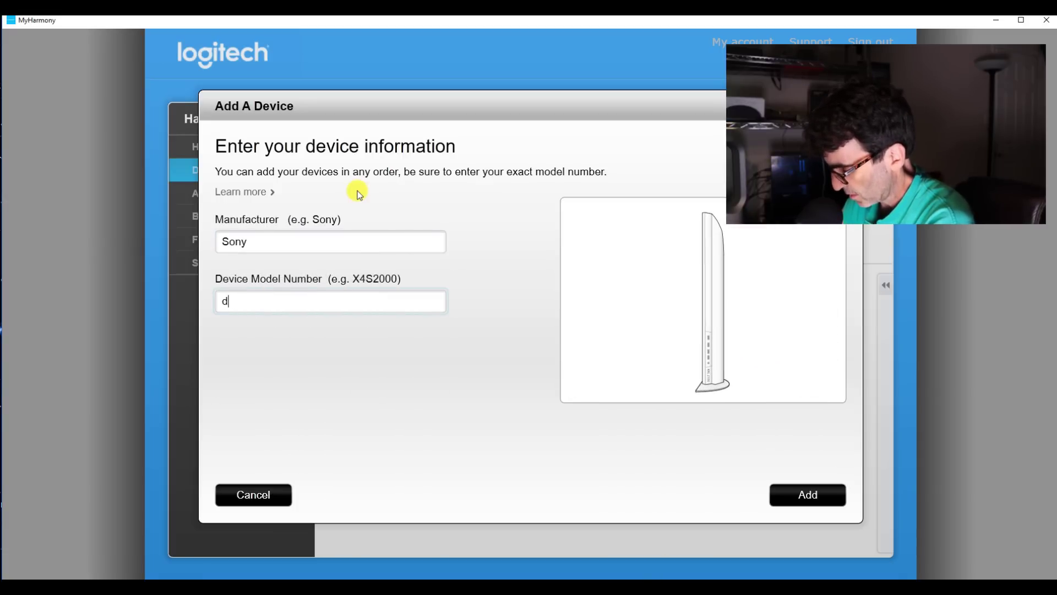
pyautogui.write('vp-s5')
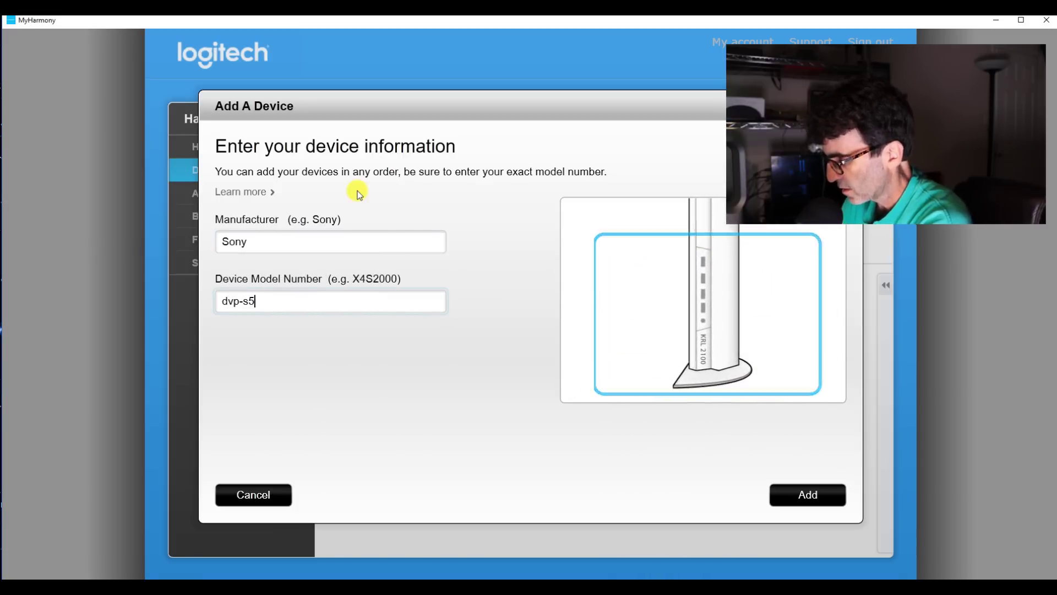
pyautogui.write('60d')
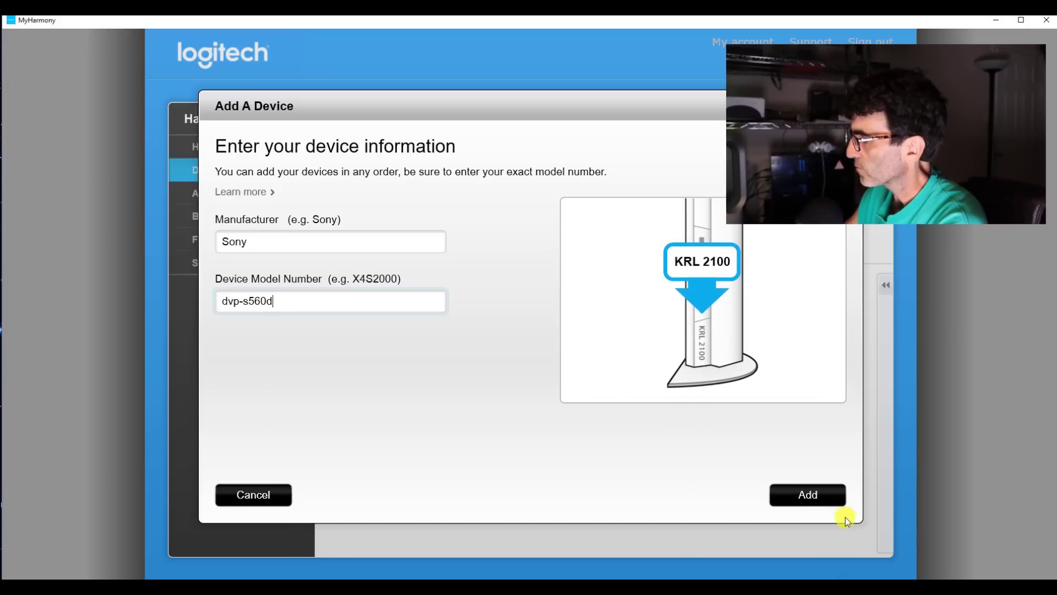
pyautogui.click(813, 494)
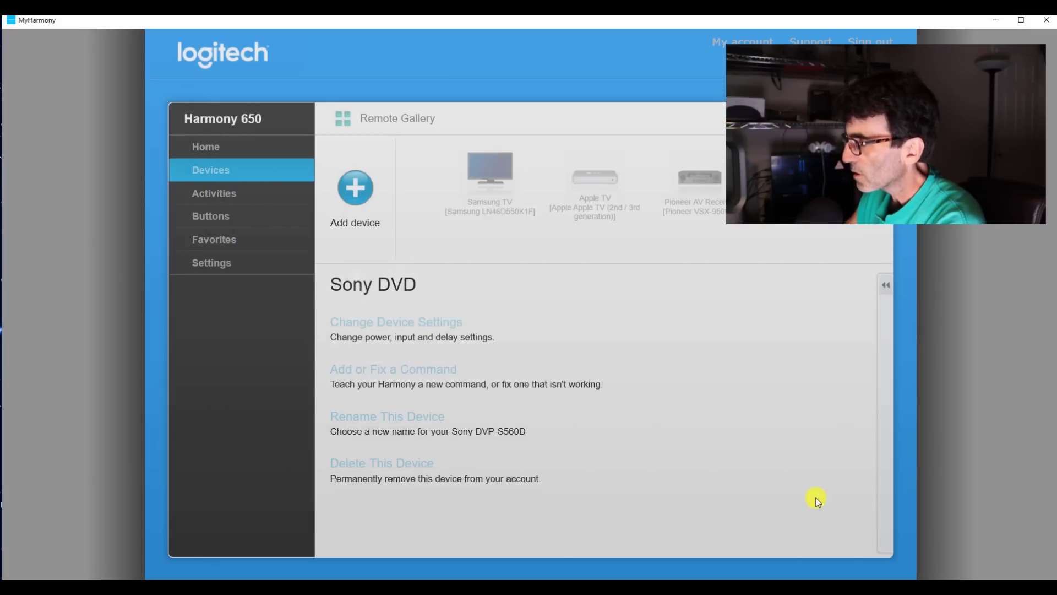
# Enter manufacturer Dish Network and model vip722k to look up the DVR.
pyautogui.click(356, 188)
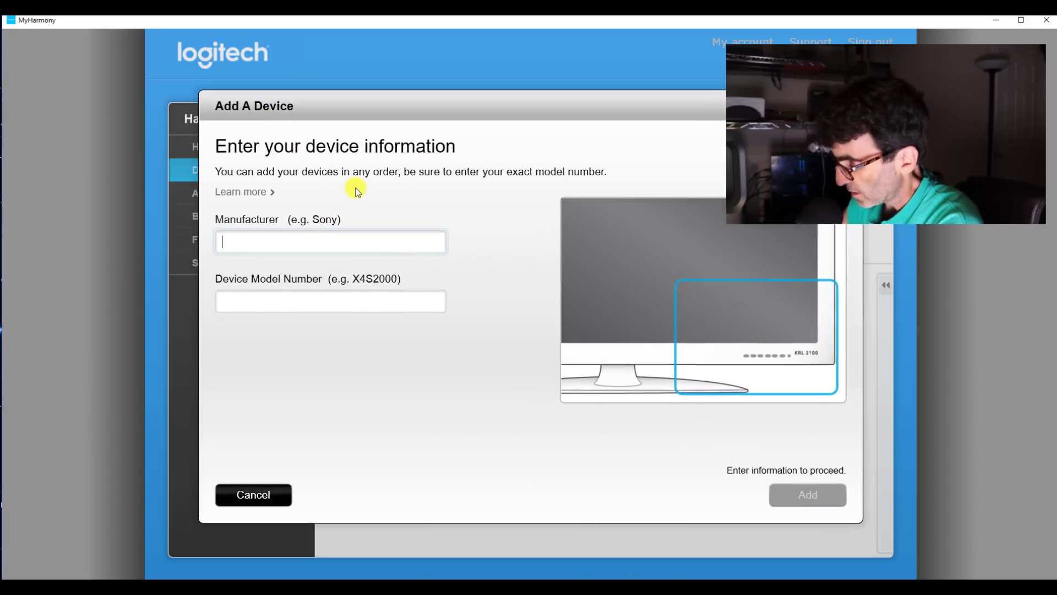
pyautogui.write('Dish')
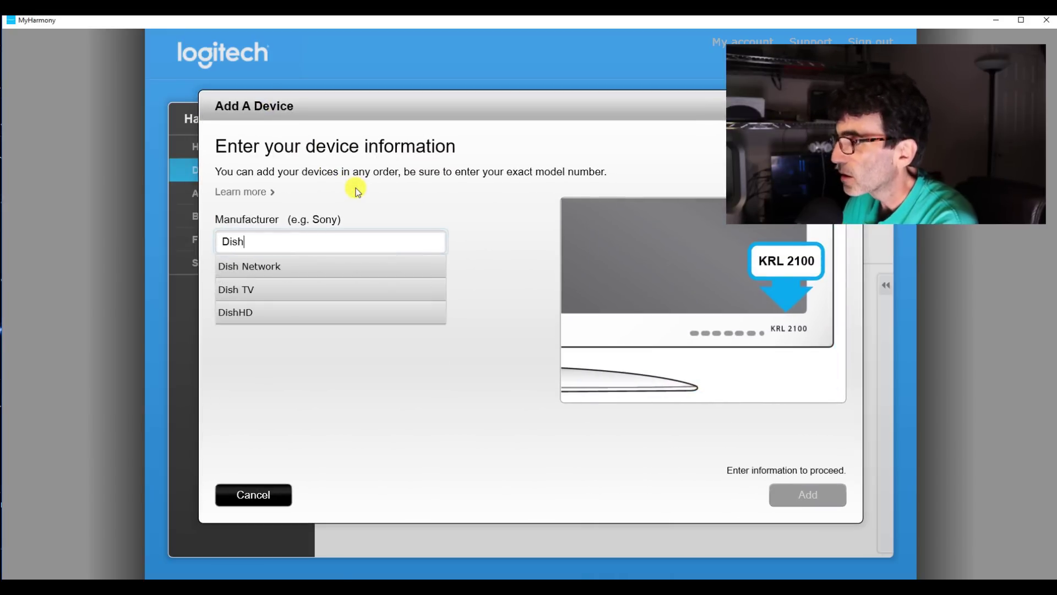
pyautogui.click(279, 263)
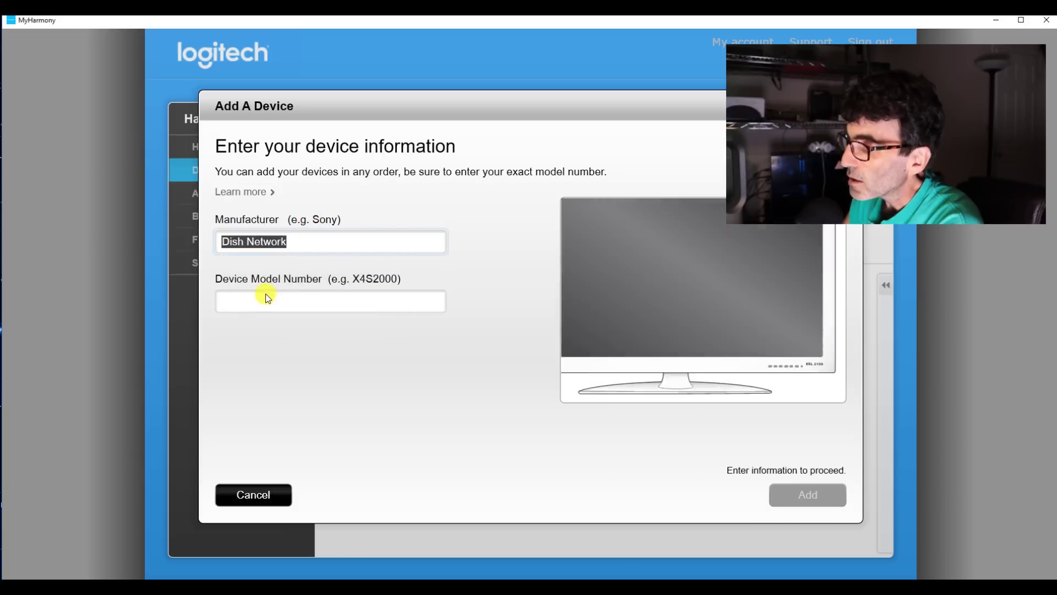
pyautogui.click(267, 297)
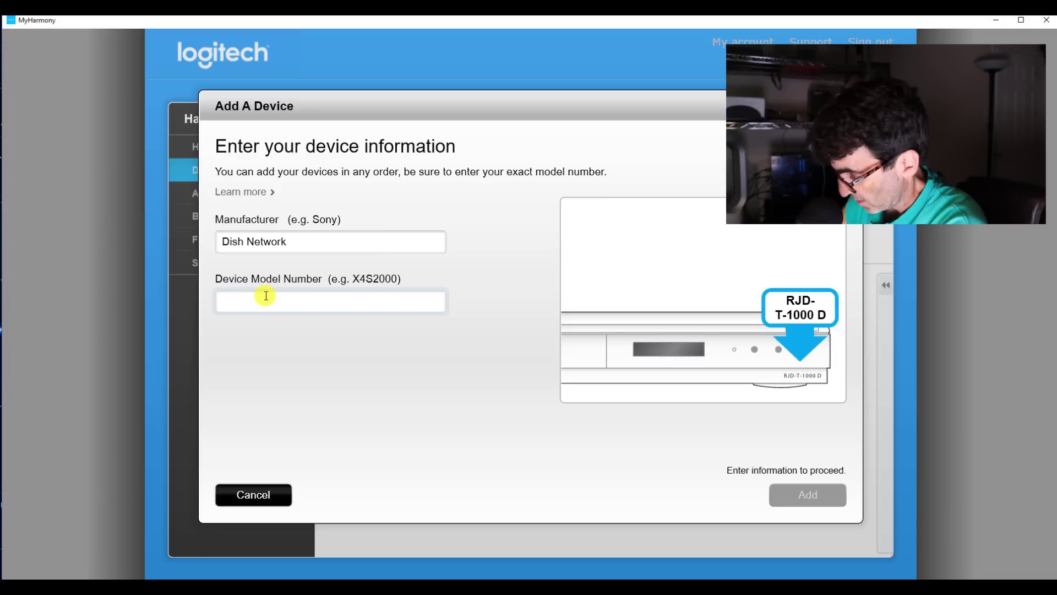
pyautogui.write('vip')
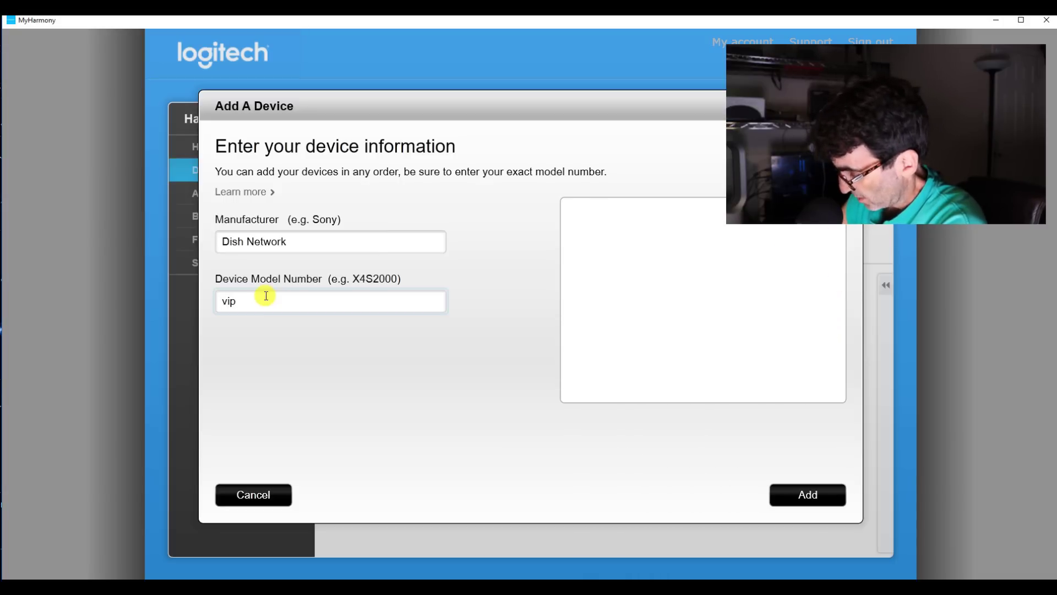
pyautogui.write('722')
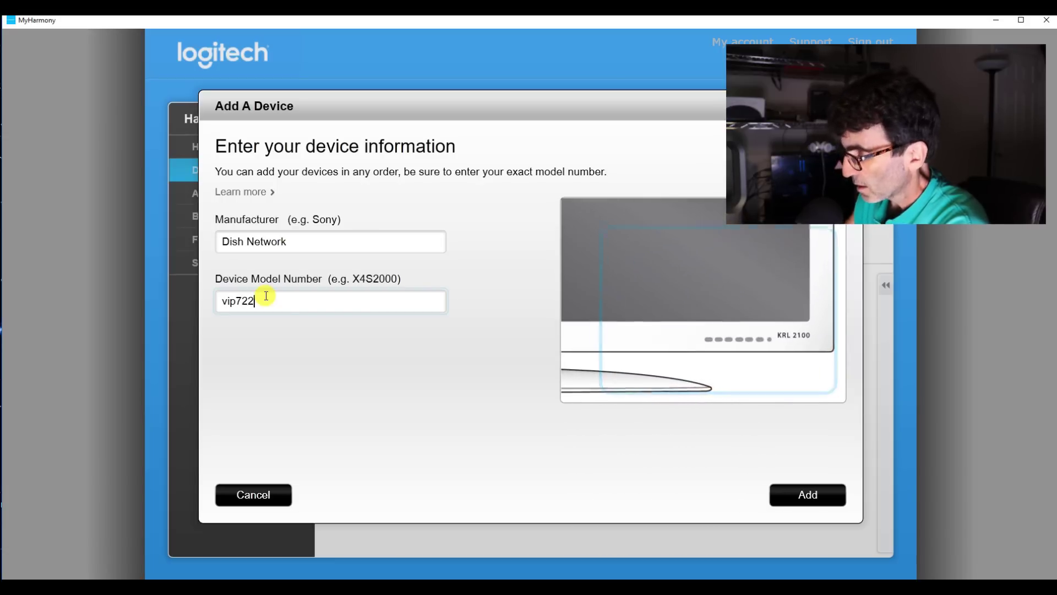
pyautogui.write('k')
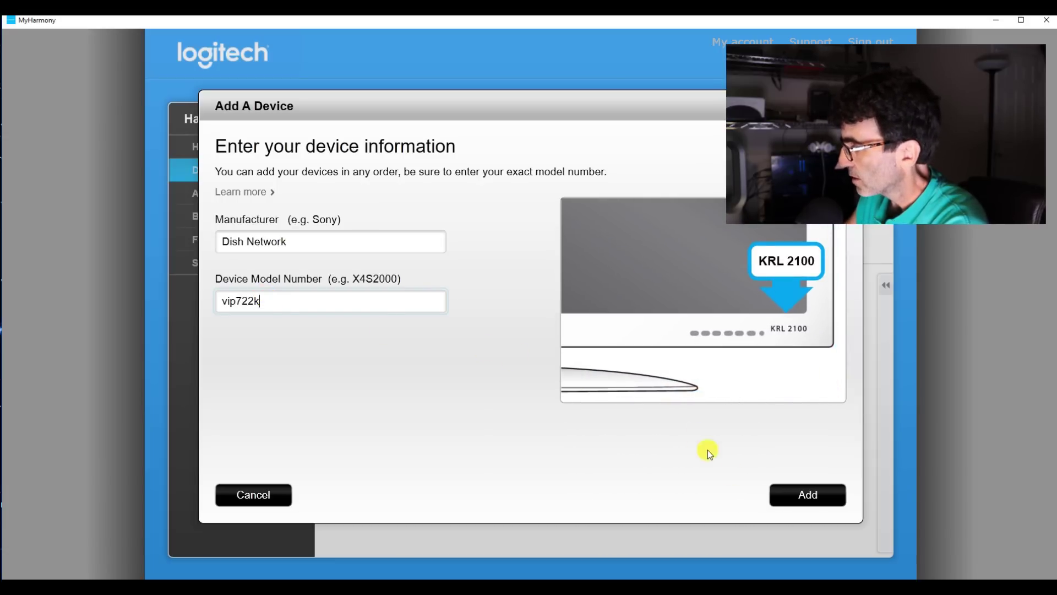
pyautogui.click(794, 491)
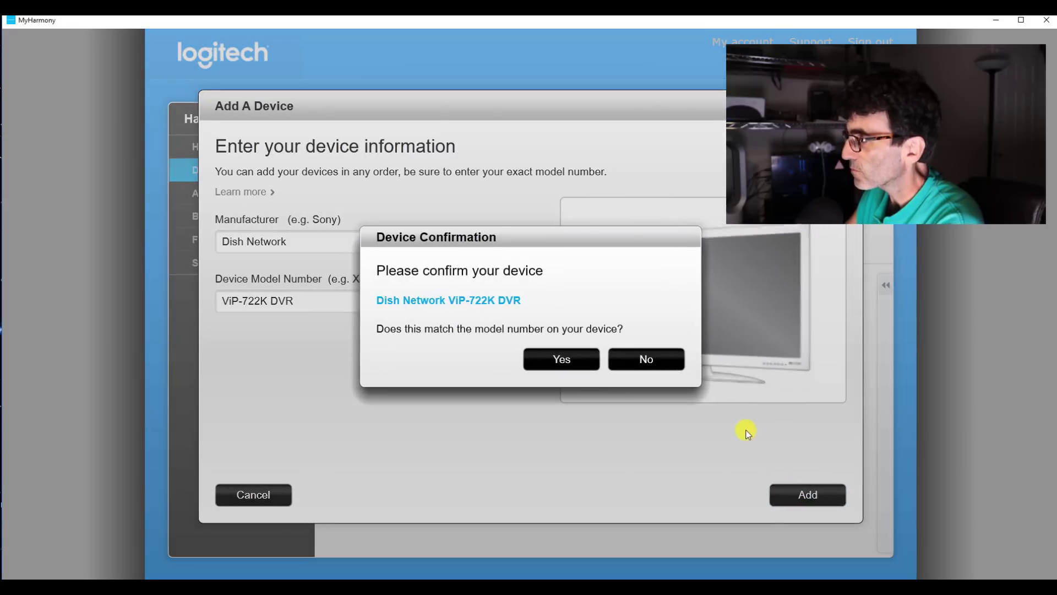
# Confirm the ViP-722K model, review the version notes, and finish adding the Dish DVR.
pyautogui.click(561, 358)
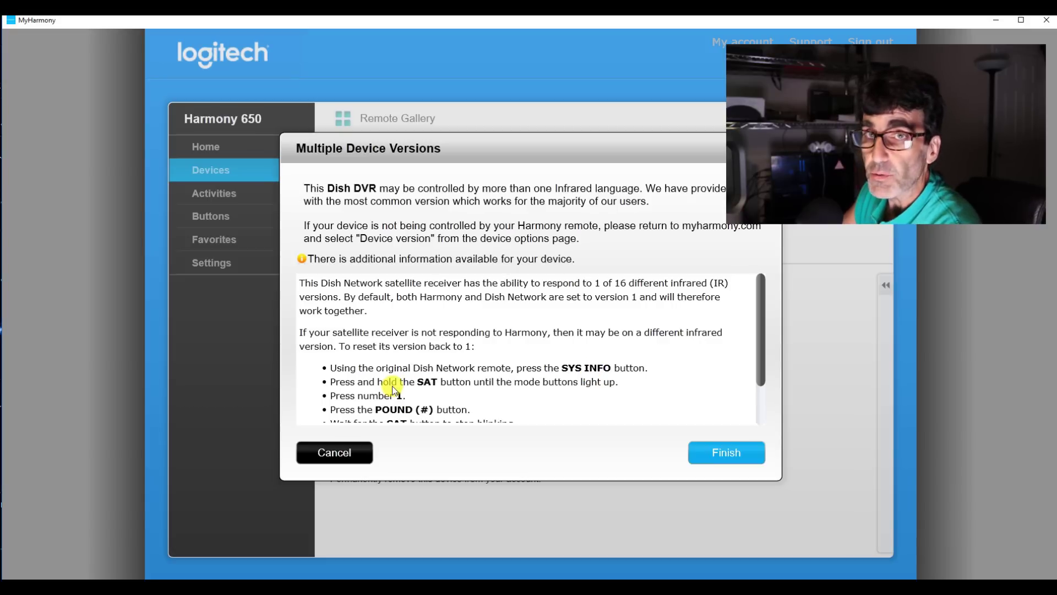
pyautogui.scroll(-1, 392, 386)
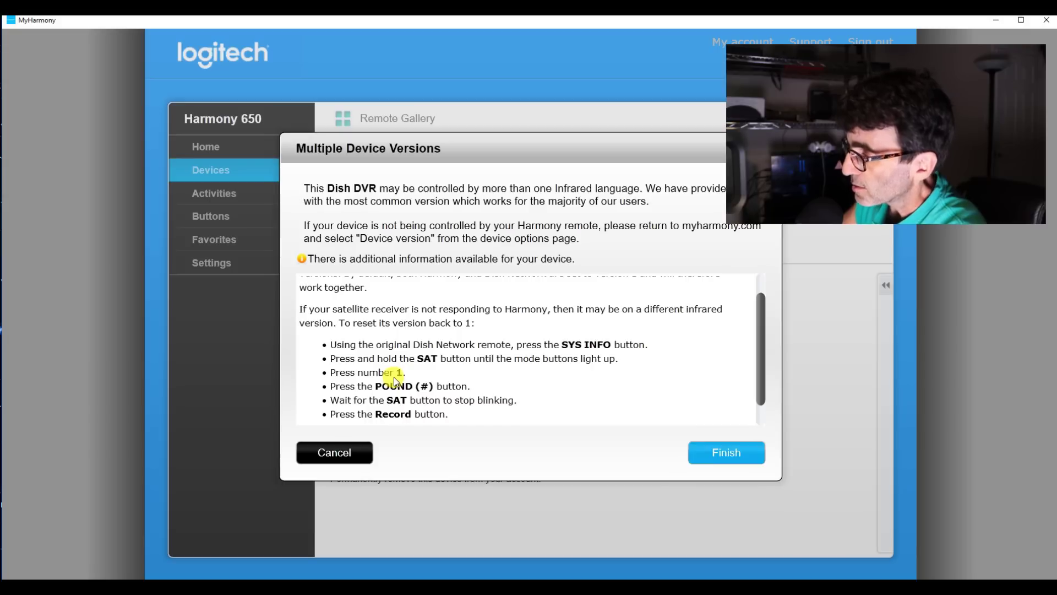
pyautogui.click(717, 453)
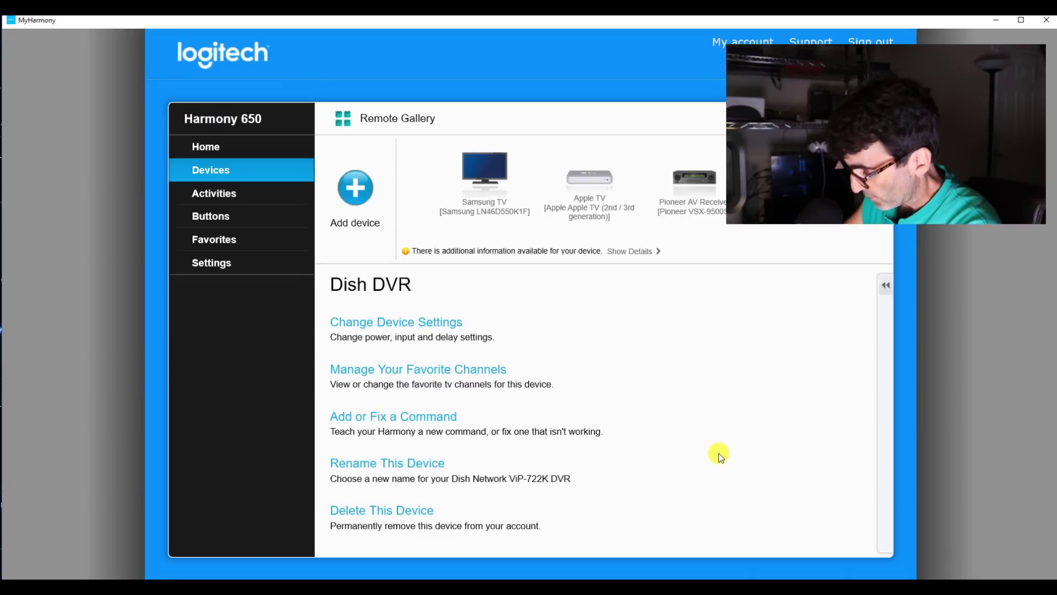
# Start a new Watch TV activity, keeping the default Watch TV name.
pyautogui.click(219, 198)
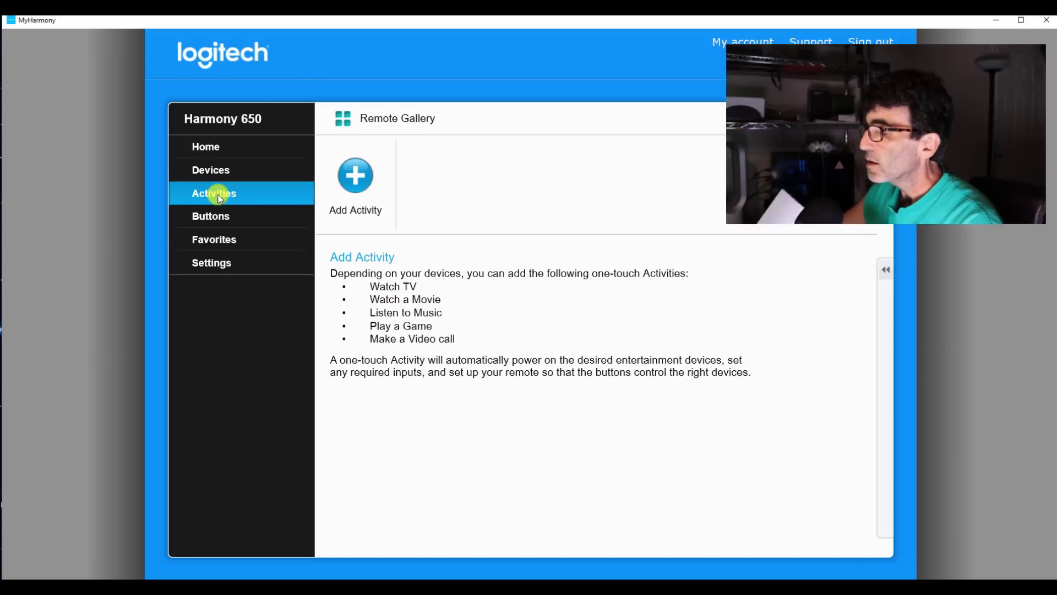
pyautogui.click(355, 175)
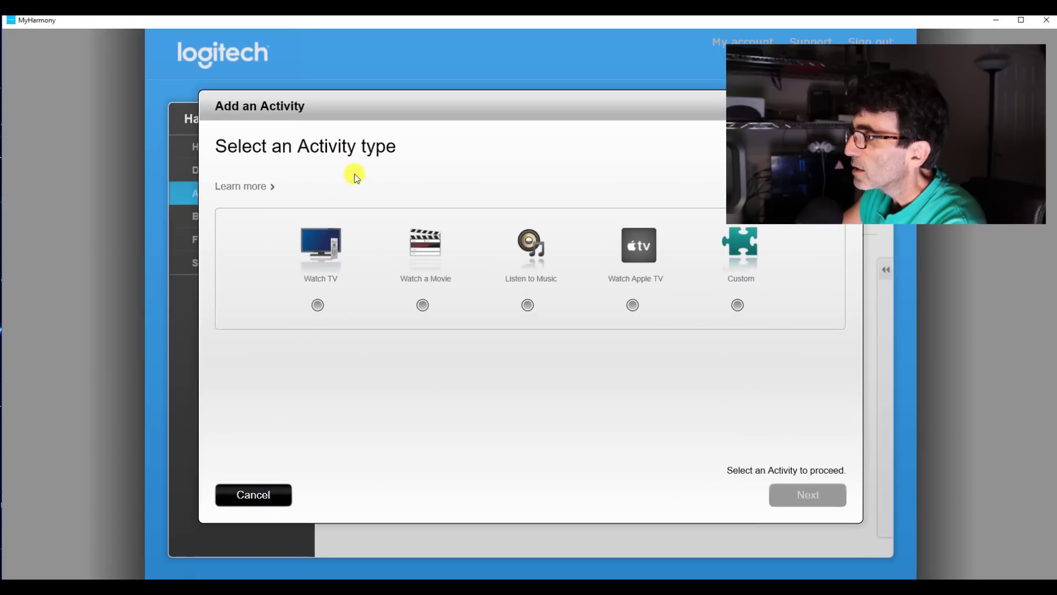
pyautogui.click(318, 305)
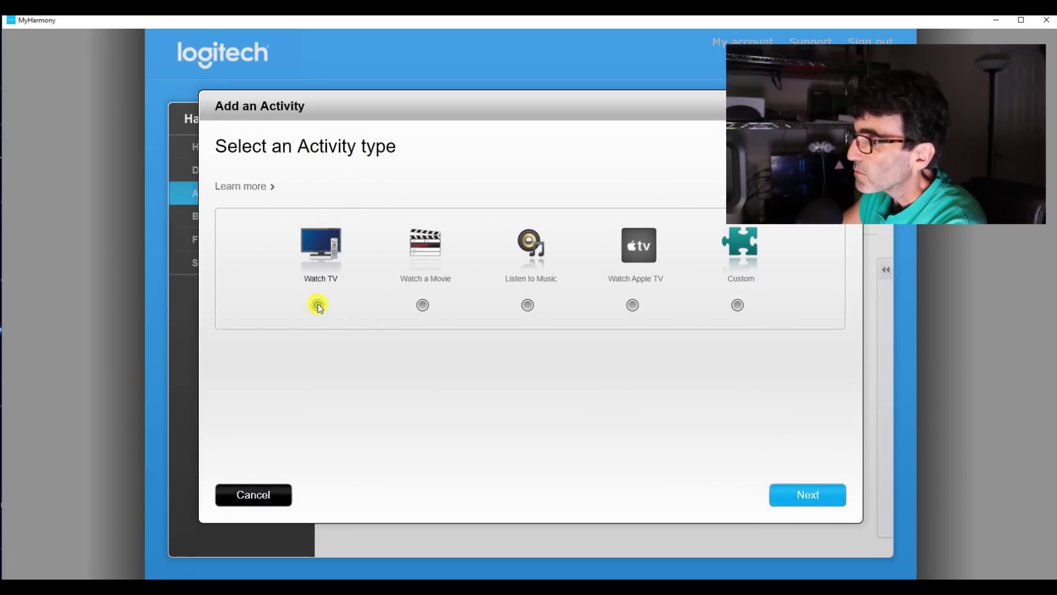
pyautogui.click(793, 497)
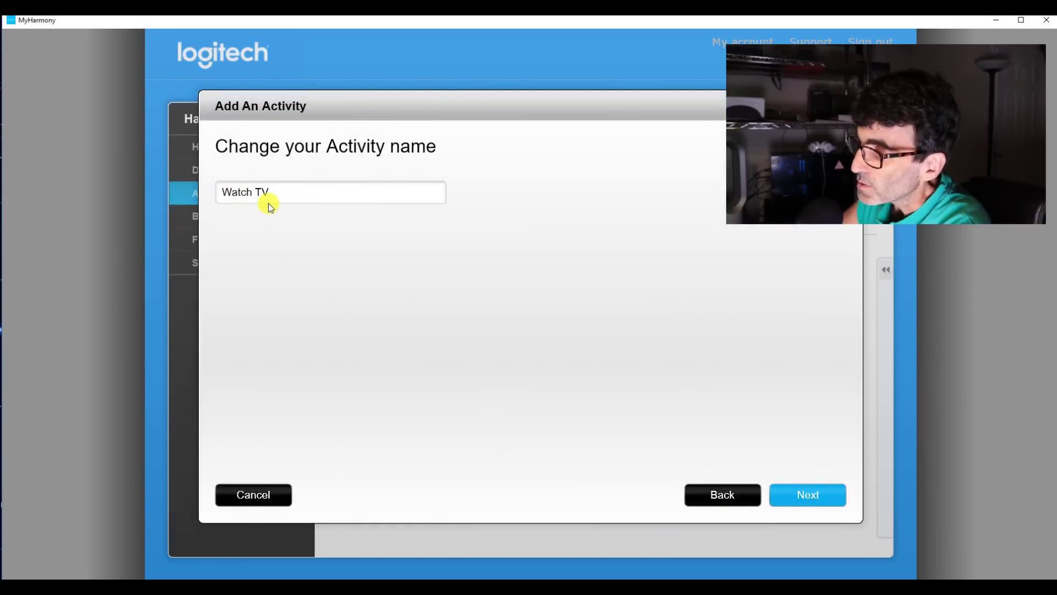
pyautogui.click(801, 495)
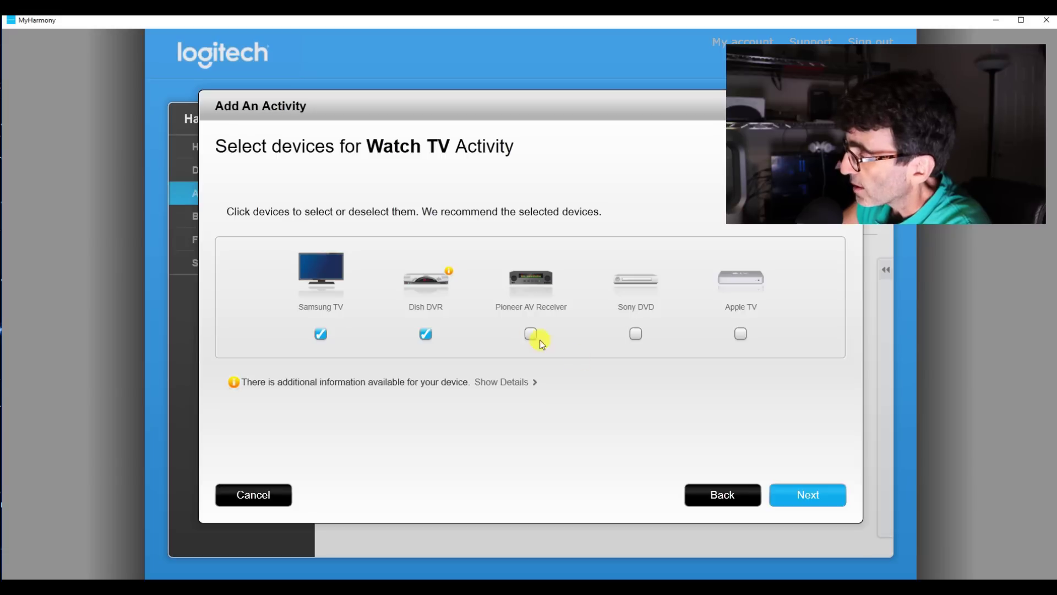
# Use Dish DVR for channels, Samsung TV for volume on input HDMI 2, and save.
pyautogui.click(793, 498)
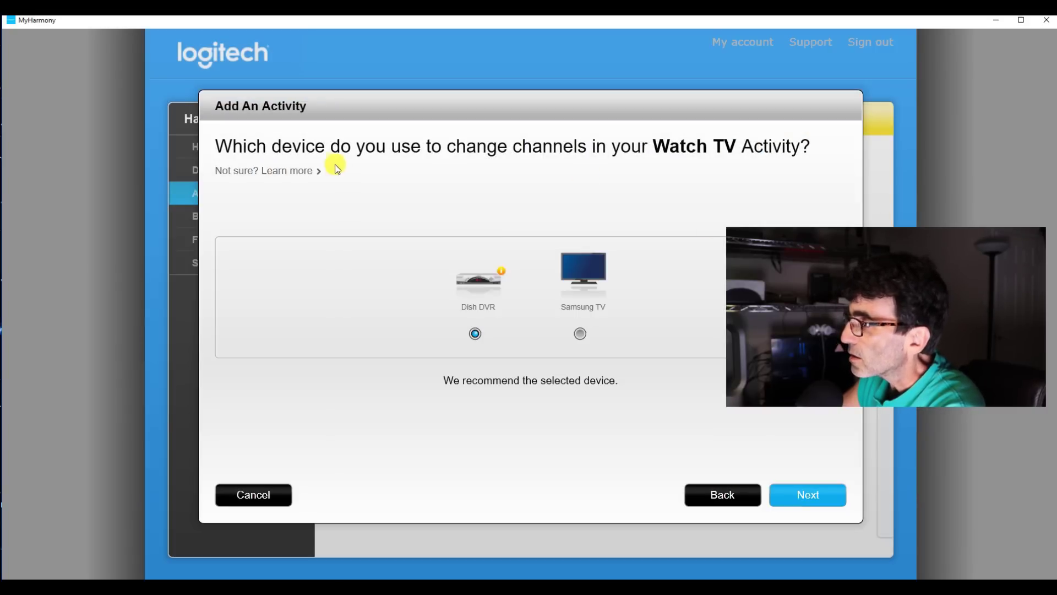
pyautogui.click(823, 502)
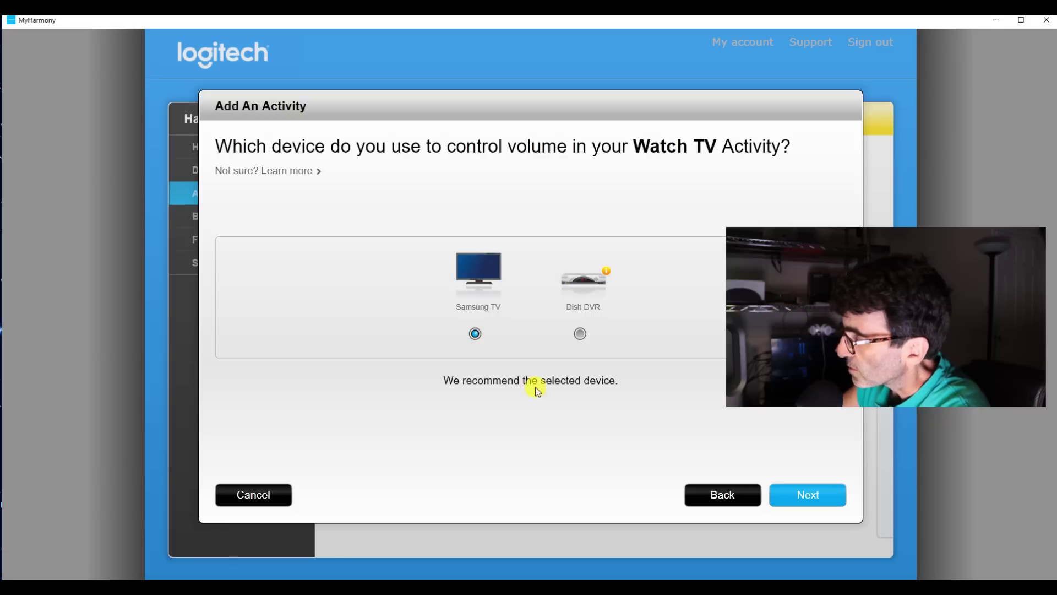
pyautogui.click(790, 497)
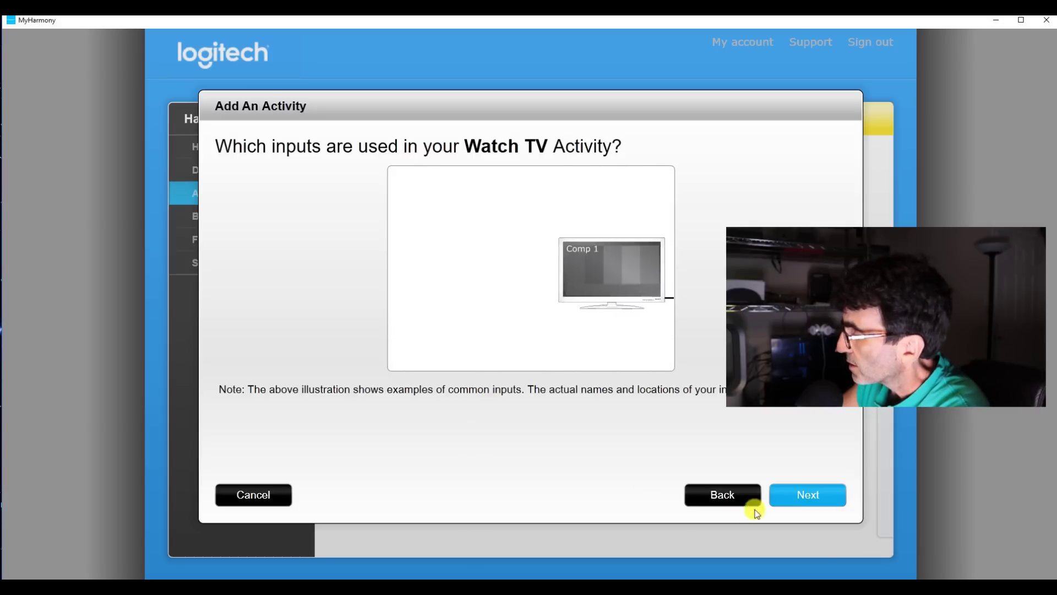
pyautogui.click(802, 495)
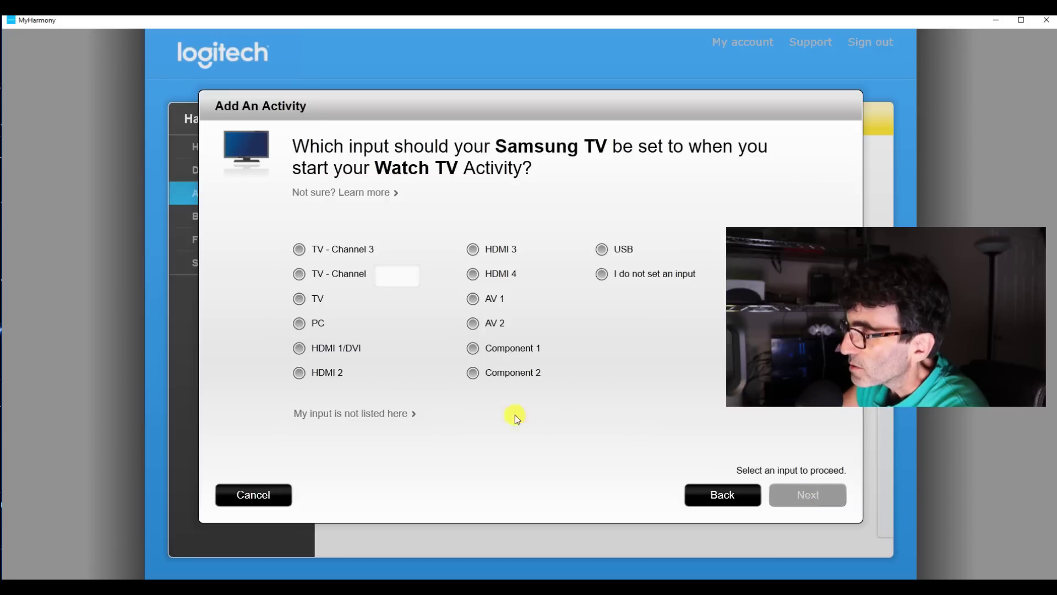
pyautogui.click(299, 373)
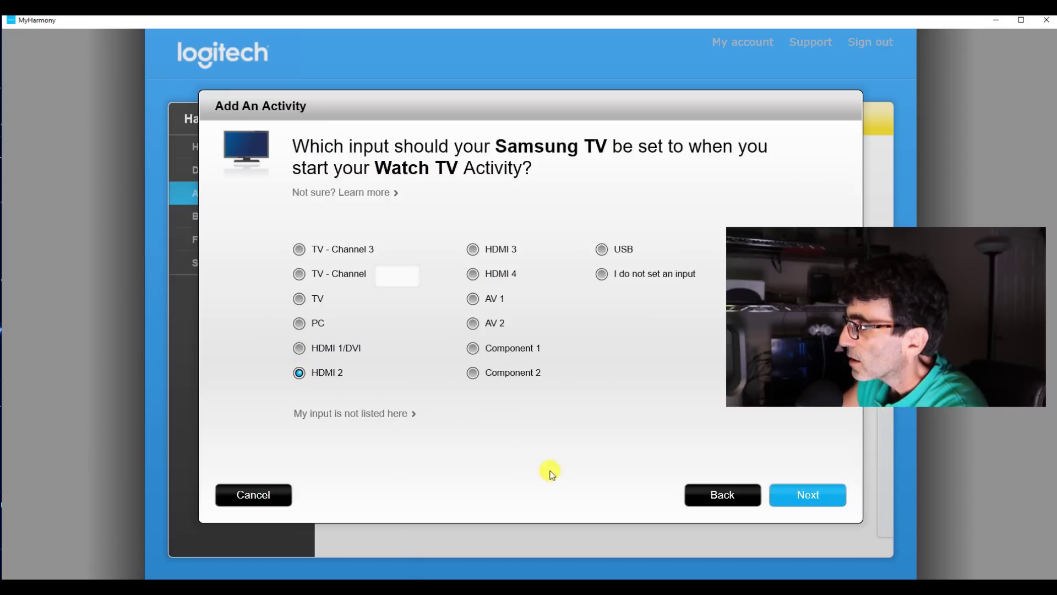
pyautogui.click(808, 495)
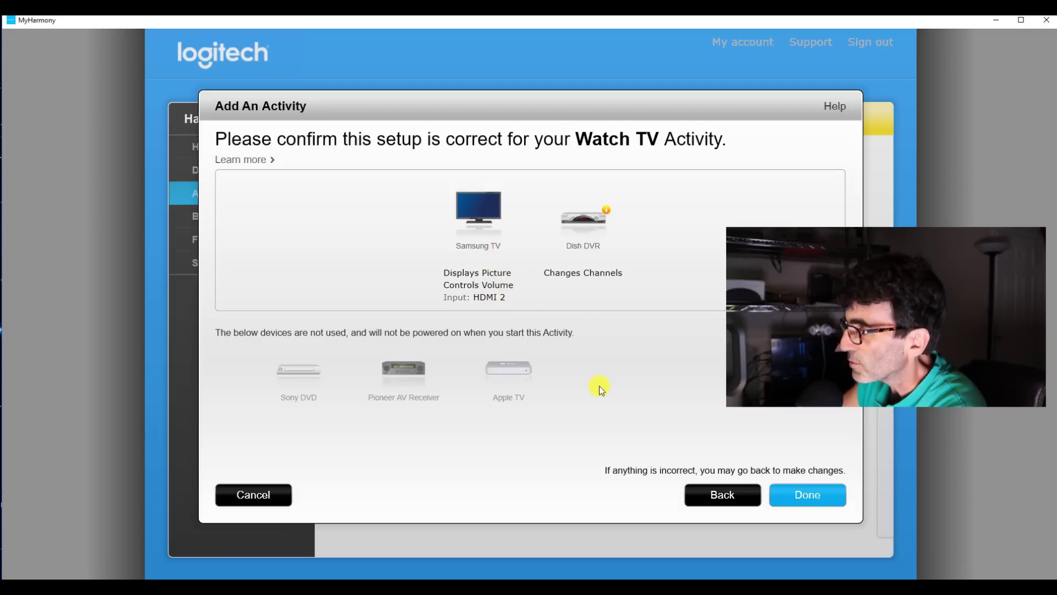
pyautogui.click(794, 493)
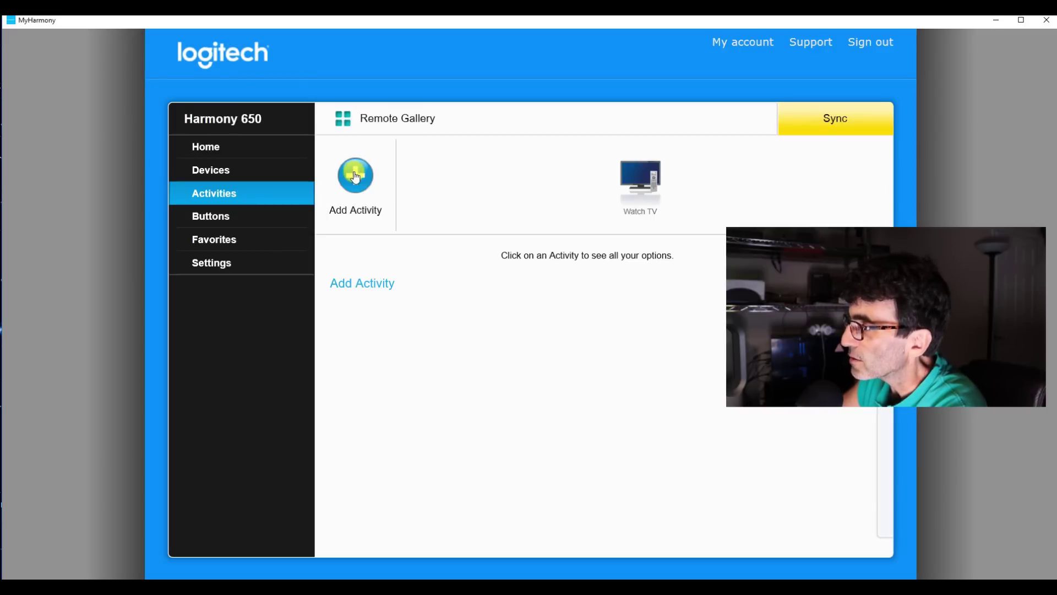
# Create a Watch Apple TV activity using only the Samsung TV on HDMI 1/DVI and the Apple TV.
pyautogui.click(355, 176)
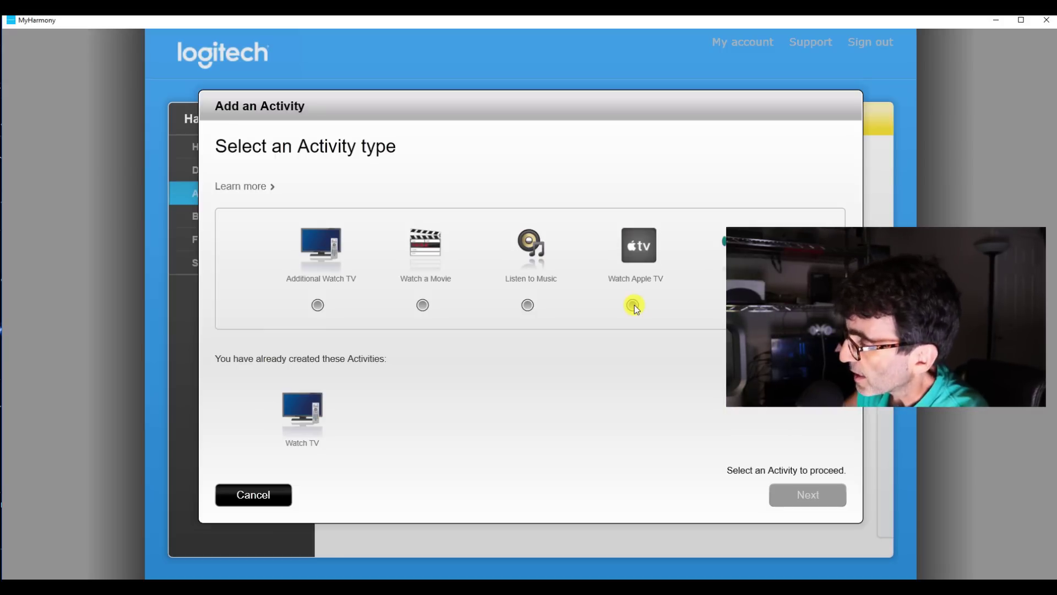
pyautogui.click(633, 305)
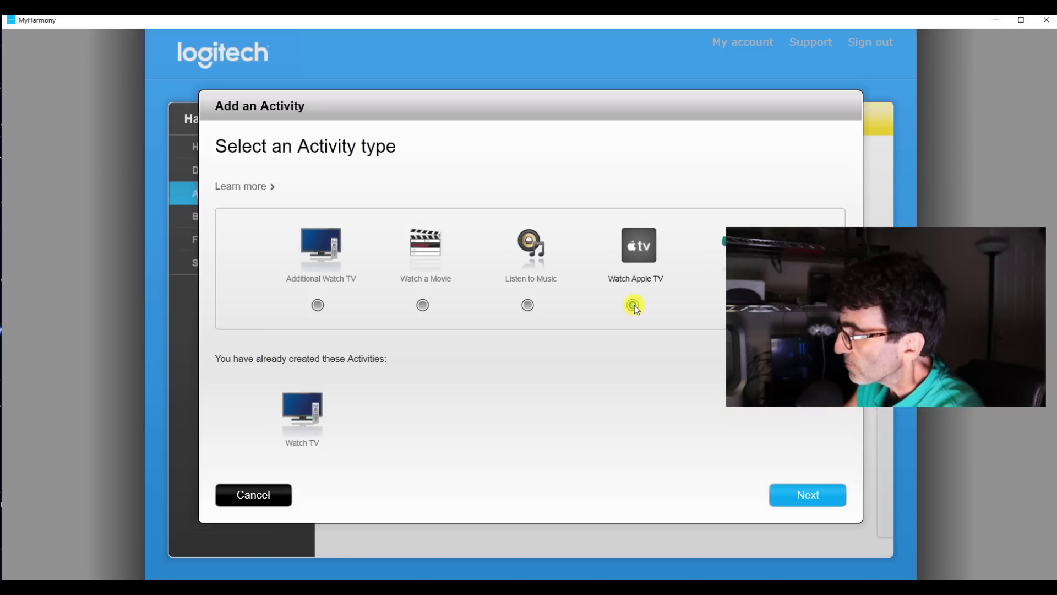
pyautogui.click(788, 494)
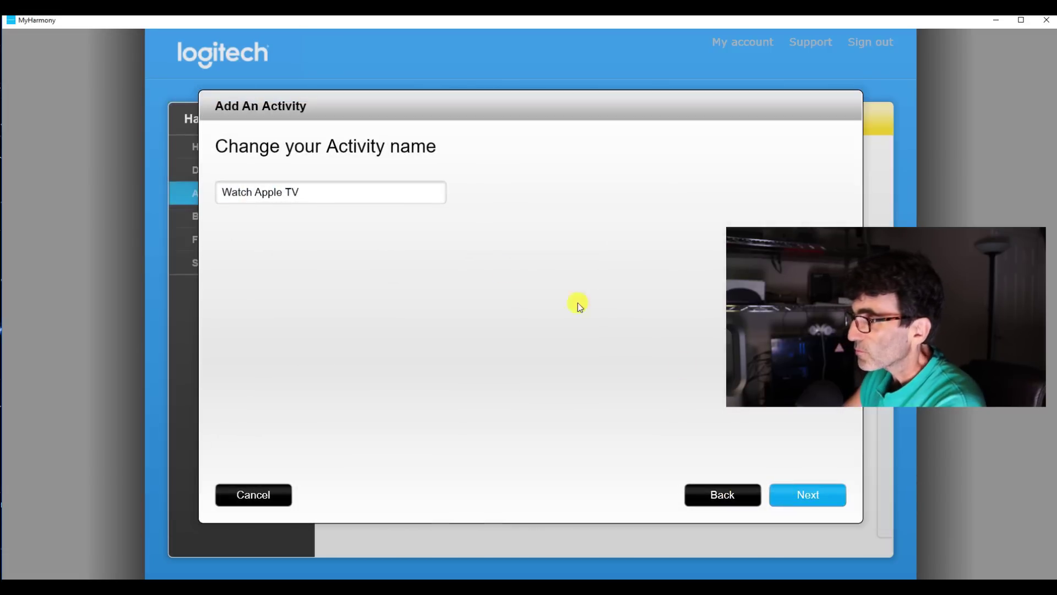
pyautogui.click(790, 495)
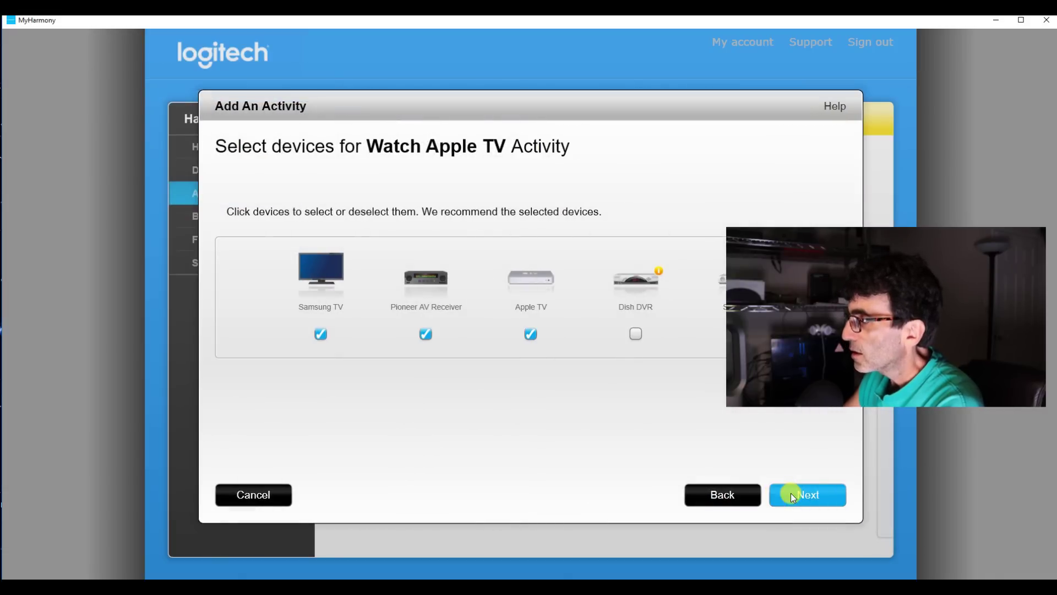
pyautogui.click(425, 334)
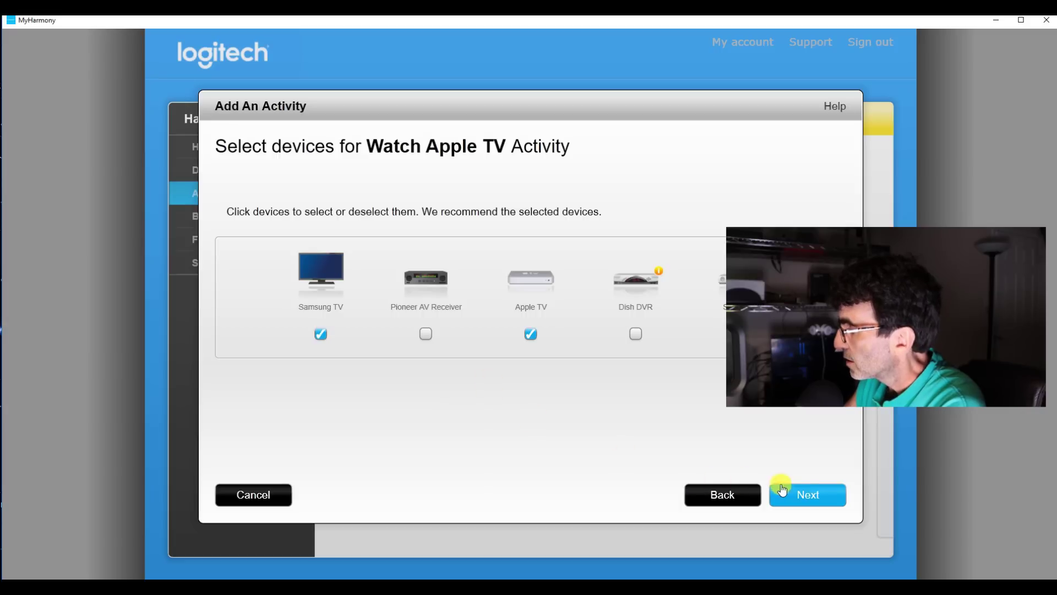
pyautogui.click(801, 494)
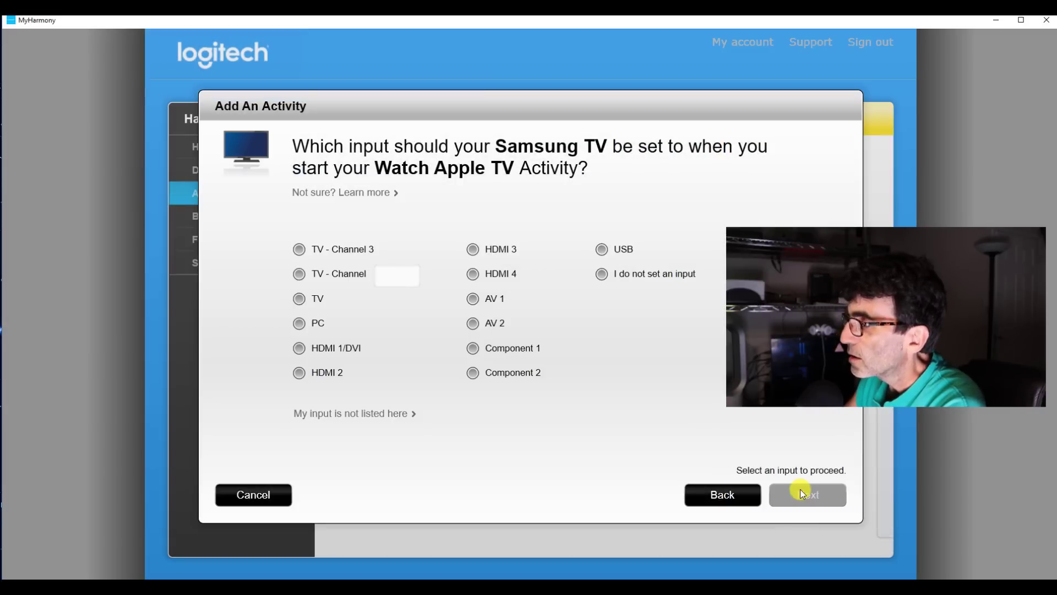
pyautogui.click(299, 348)
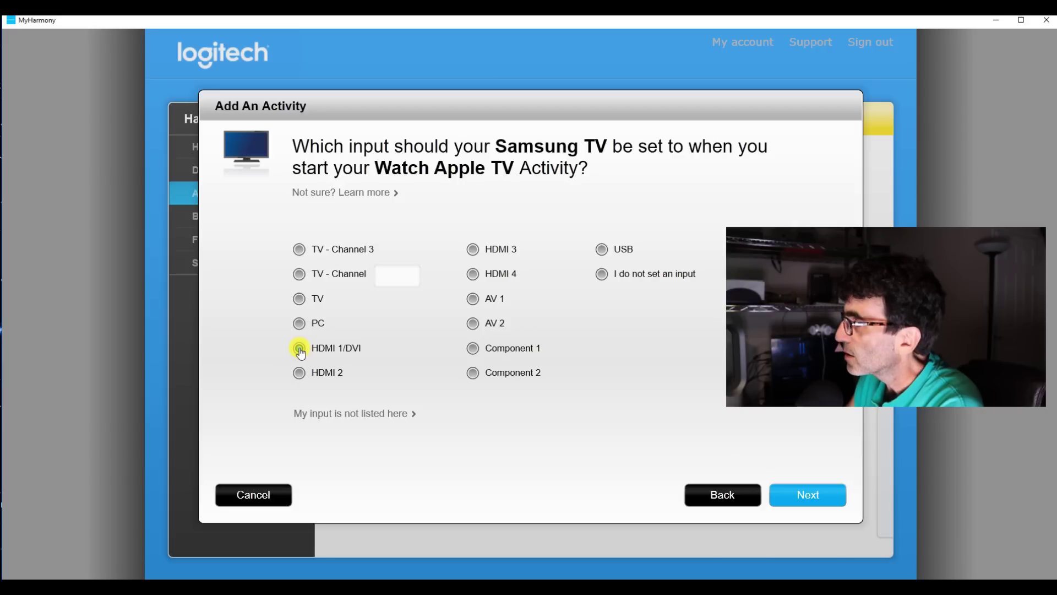
pyautogui.click(808, 495)
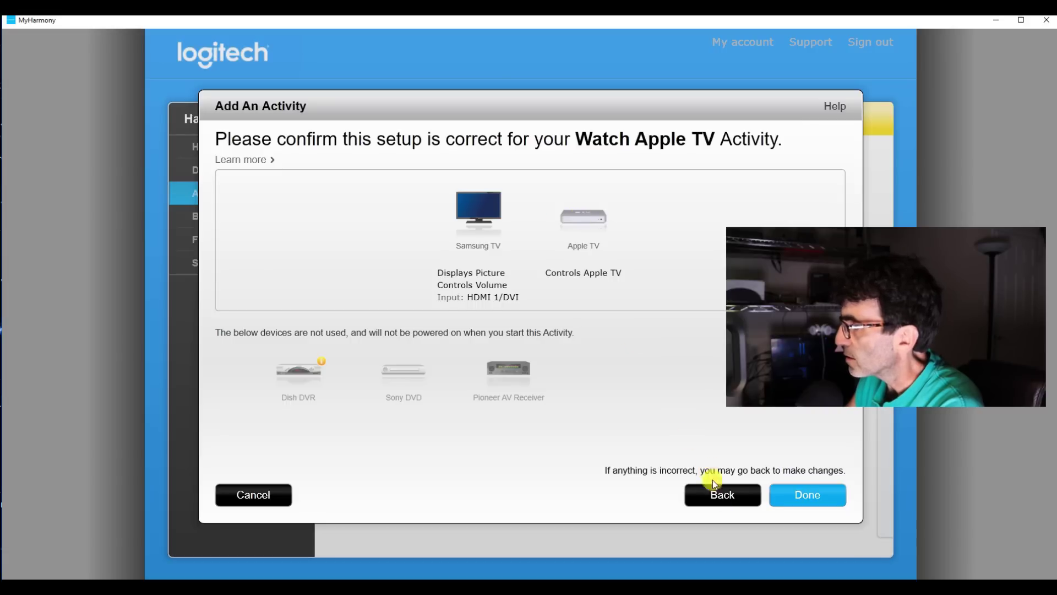
pyautogui.click(796, 494)
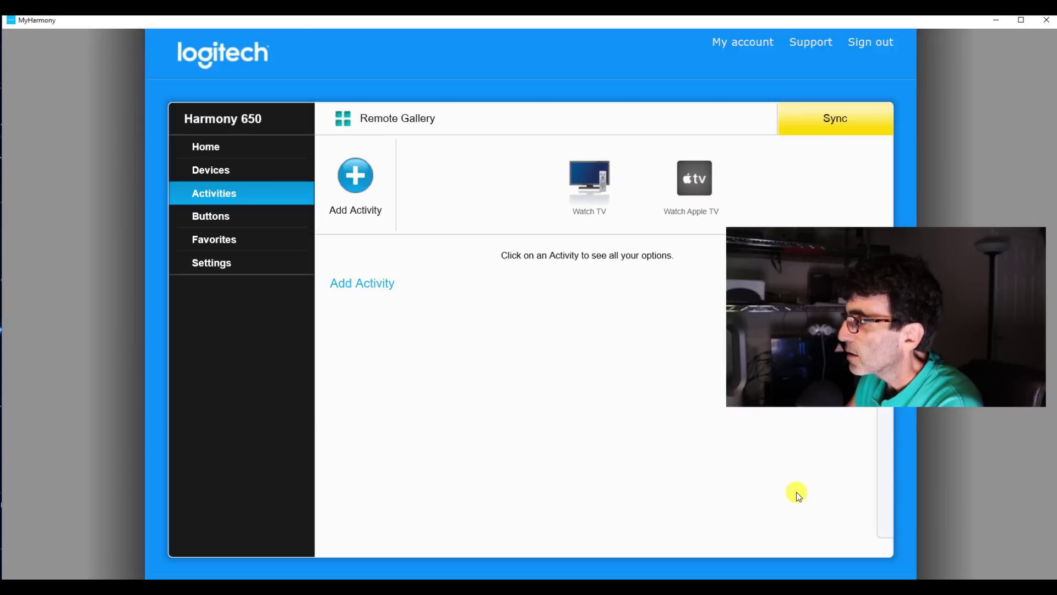
# Set up a Listen to Music activity with only the Pioneer AV Receiver, on its Tuner input.
pyautogui.click(356, 173)
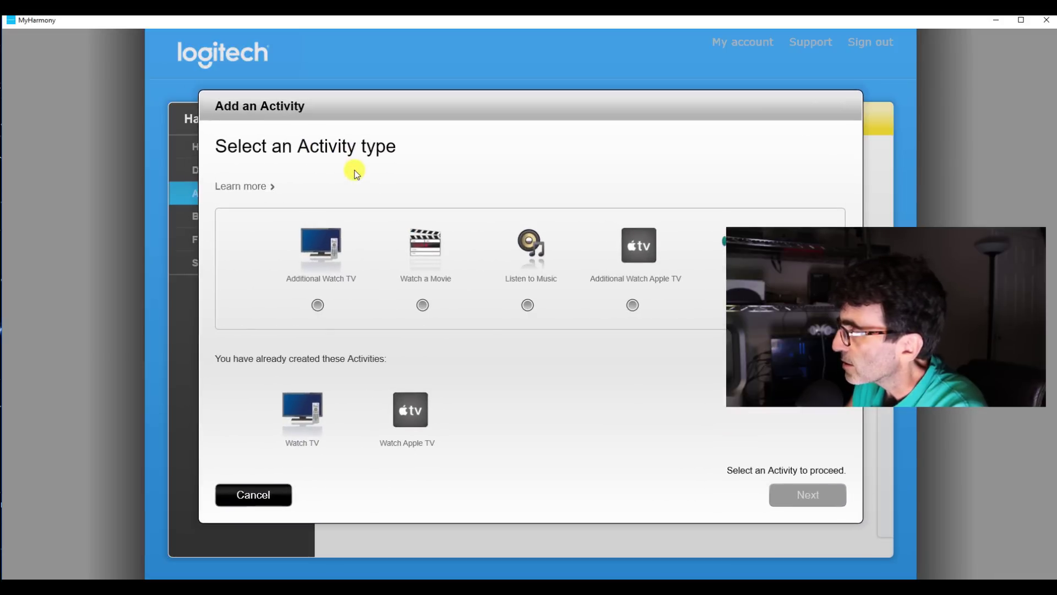
pyautogui.click(524, 306)
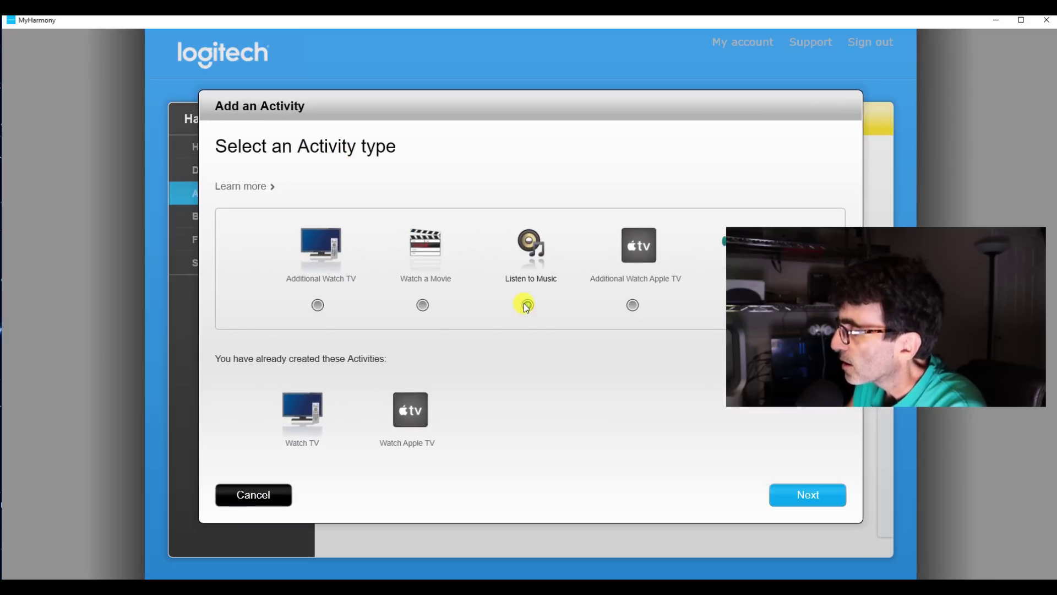
pyautogui.click(771, 492)
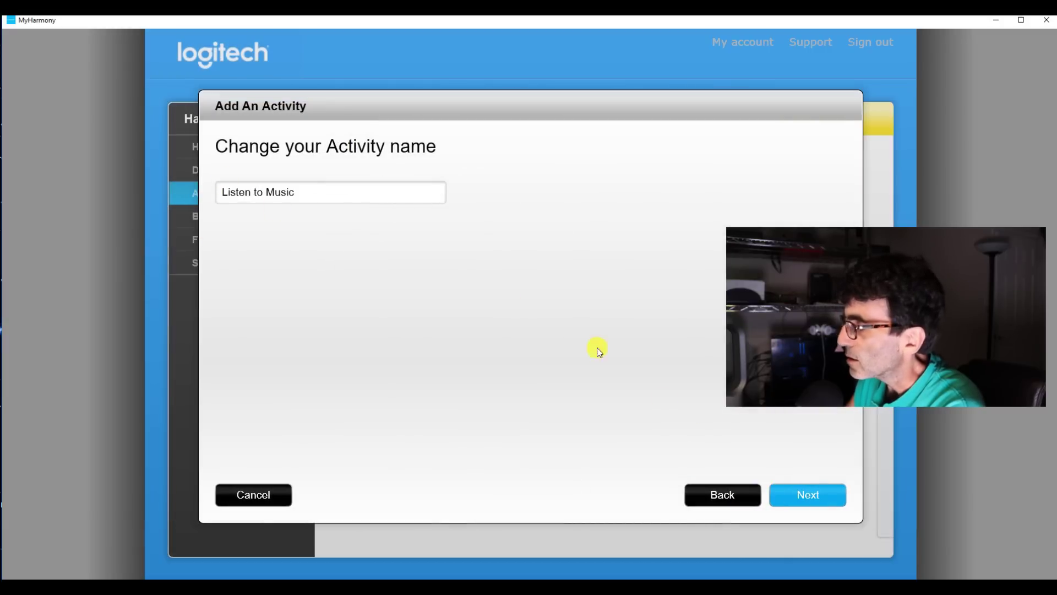
pyautogui.click(809, 495)
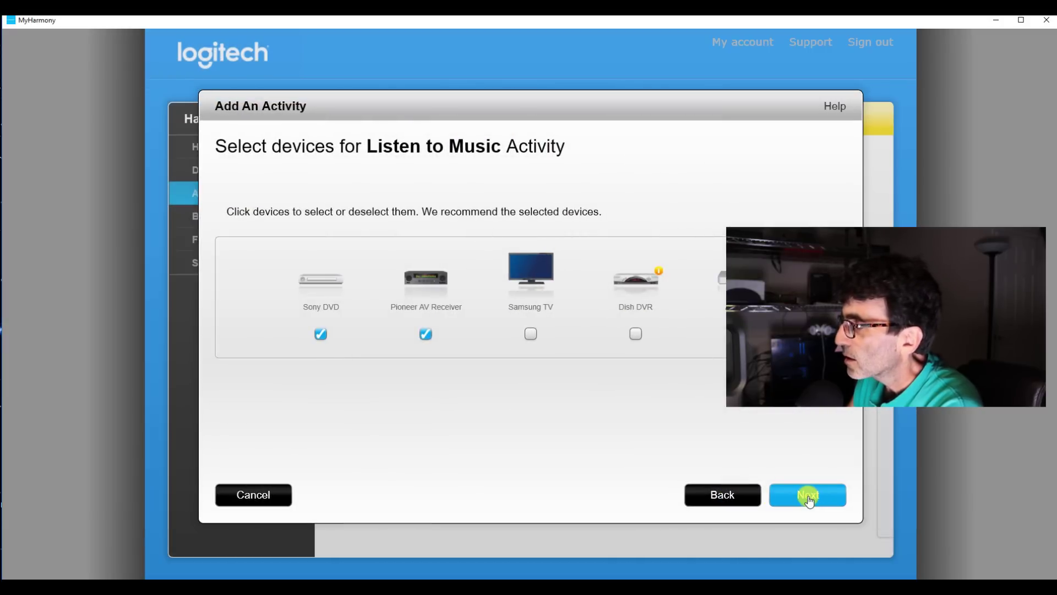
pyautogui.click(315, 336)
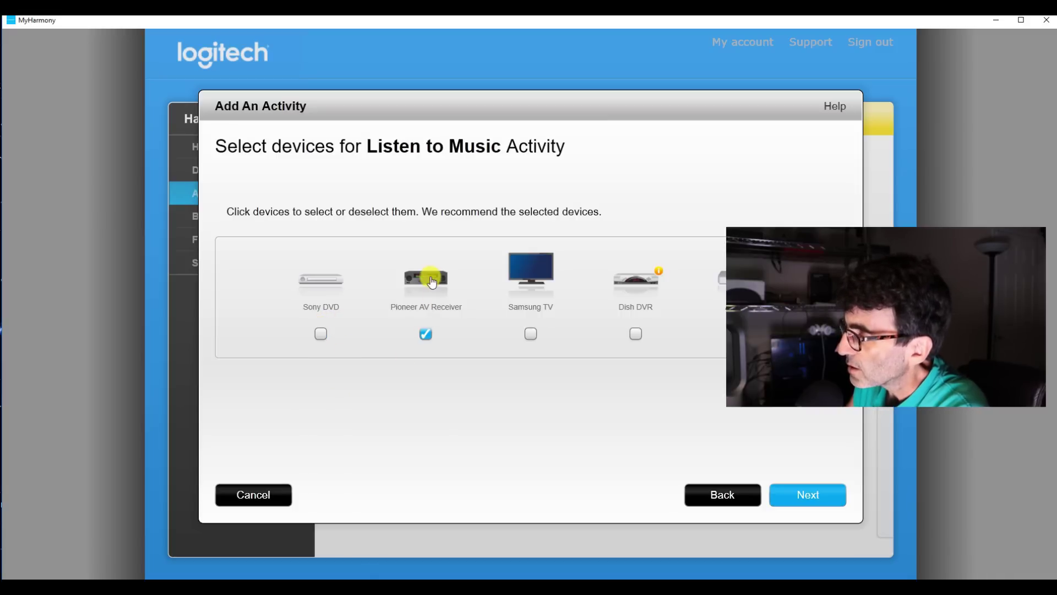
pyautogui.click(792, 498)
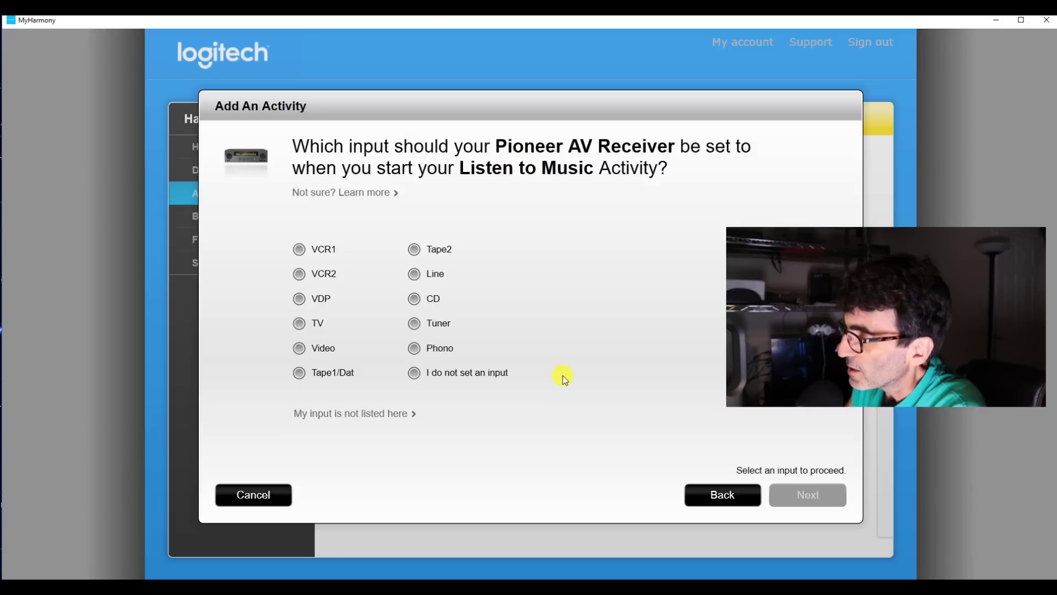
pyautogui.click(415, 324)
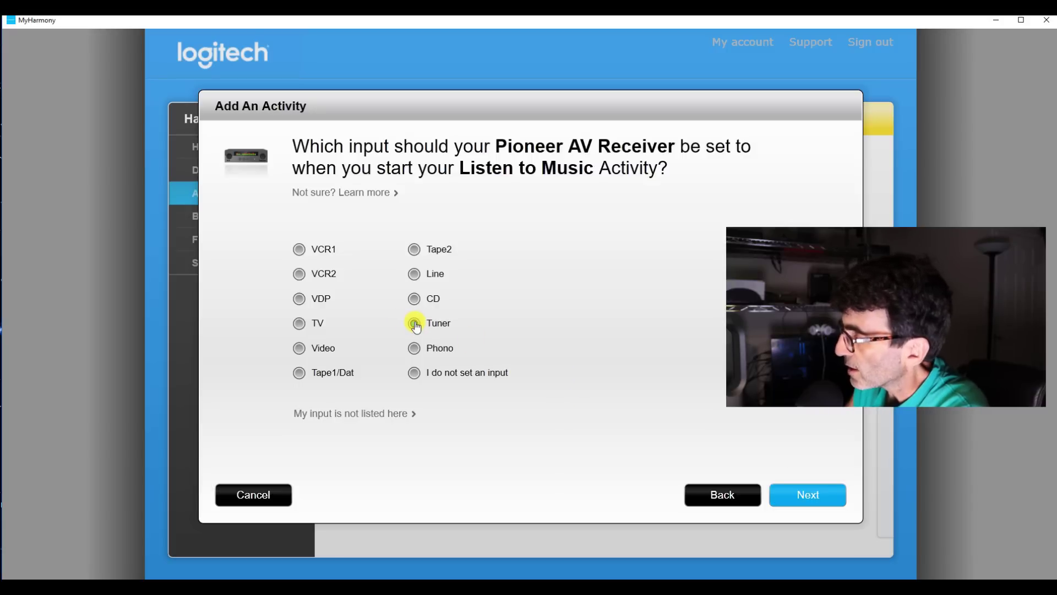
pyautogui.click(783, 497)
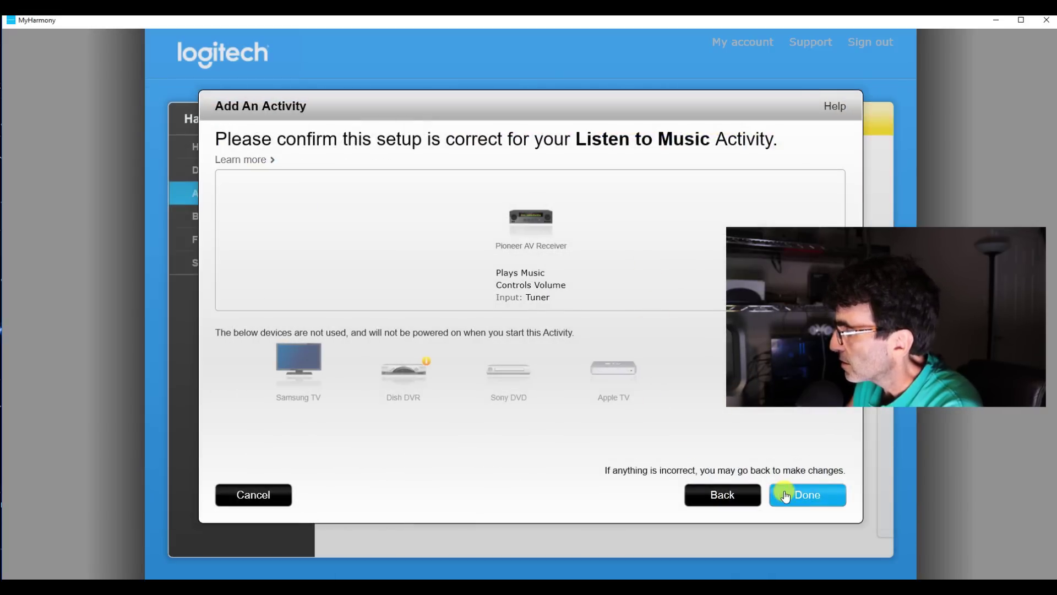
# Save the Listen to Music activity and choose Dish DVR for remote button customization.
pyautogui.click(799, 494)
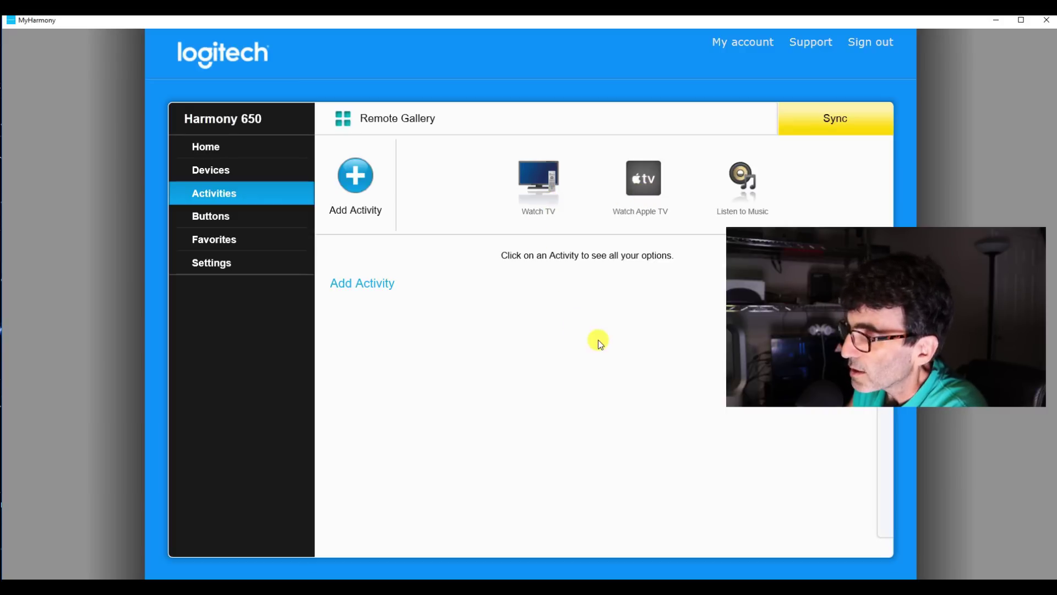
pyautogui.click(223, 220)
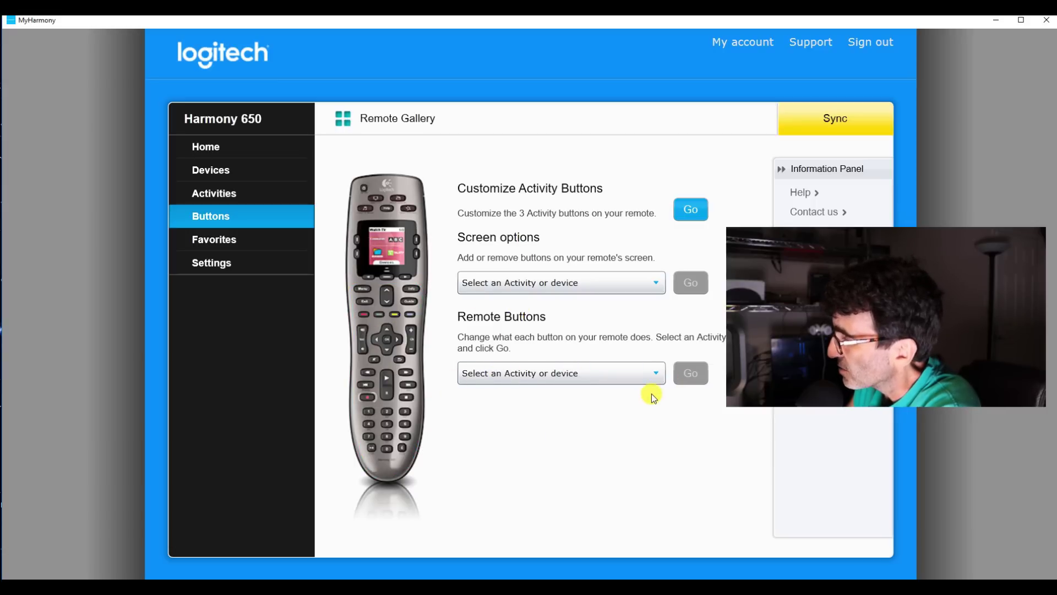
pyautogui.click(654, 374)
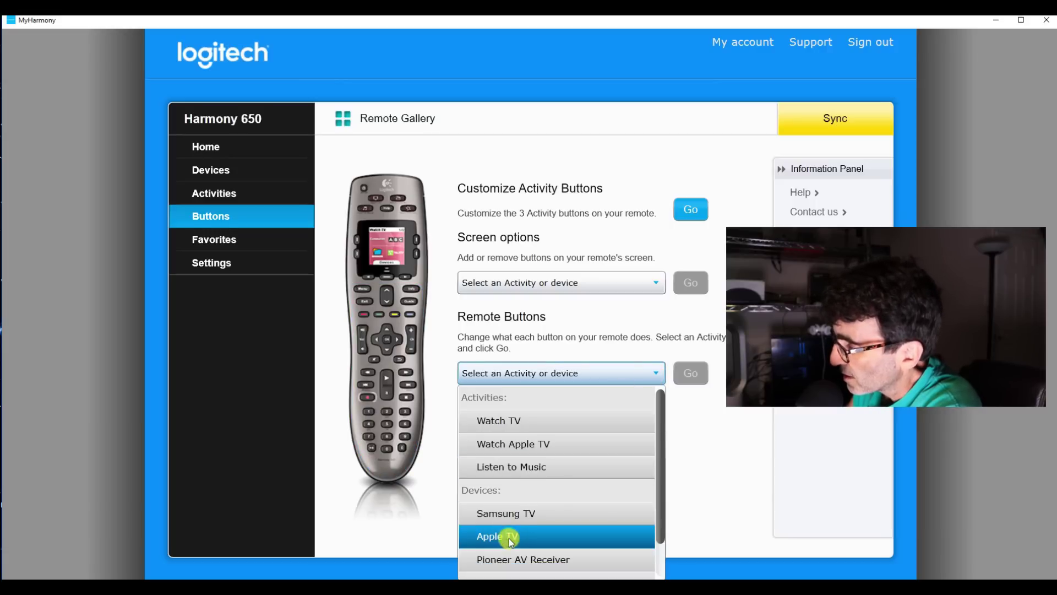
pyautogui.scroll(-3, 510, 542)
pyautogui.click(517, 563)
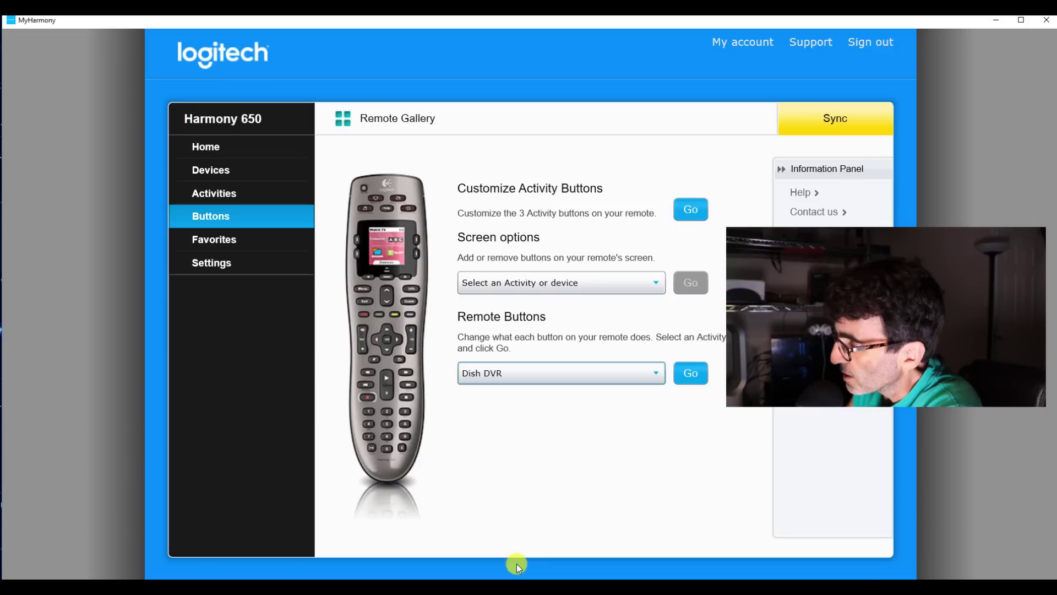
# Assign the Dish DVR's SystemInfo command to the remote's red button and save it.
pyautogui.click(689, 374)
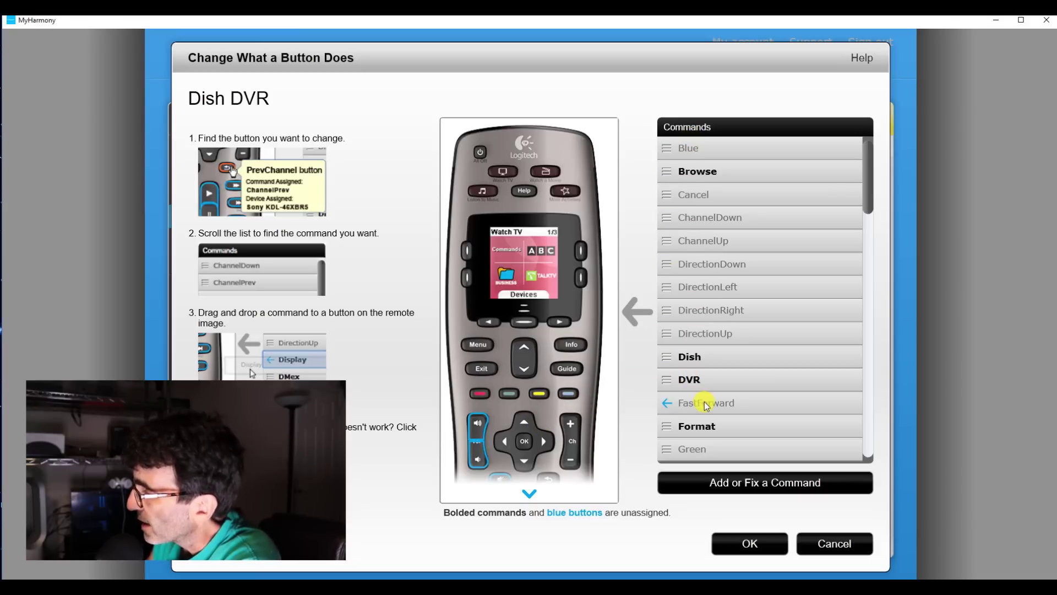
pyautogui.moveTo(522, 462)
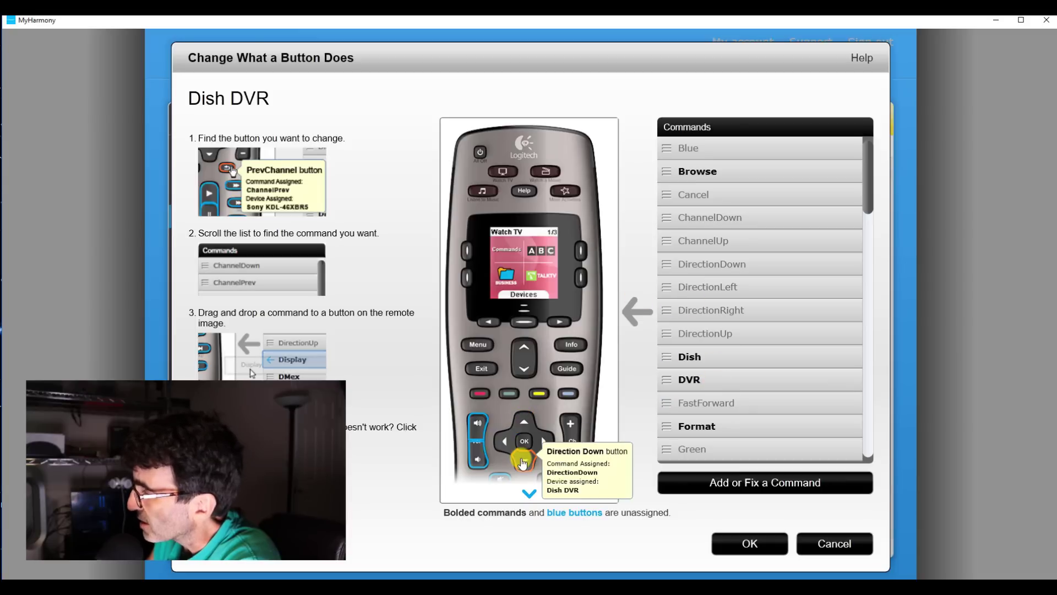
pyautogui.scroll(-2, 772, 365)
pyautogui.scroll(-1, 772, 365)
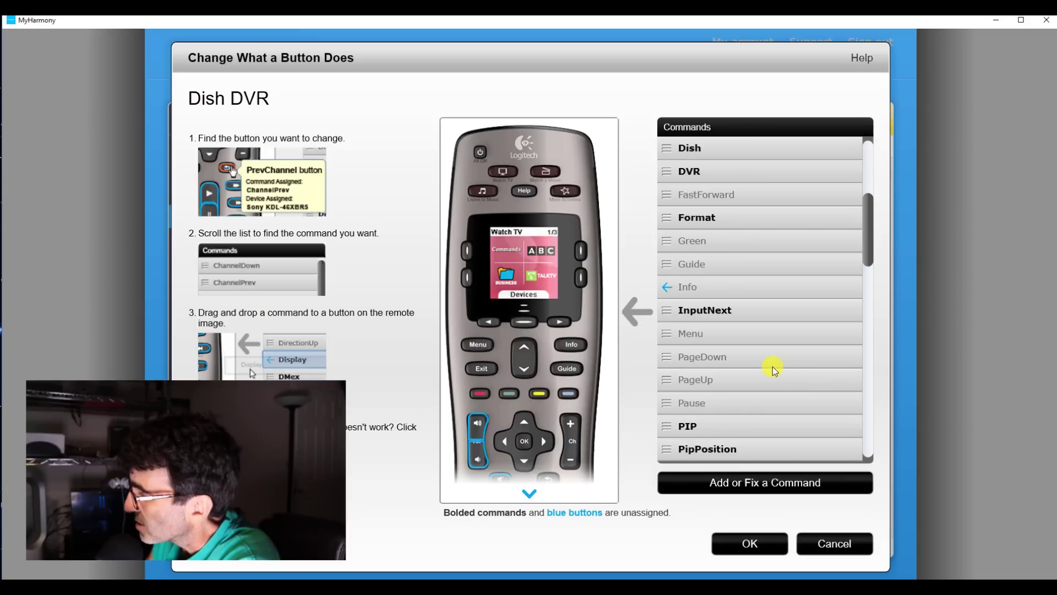
pyautogui.scroll(-4, 772, 365)
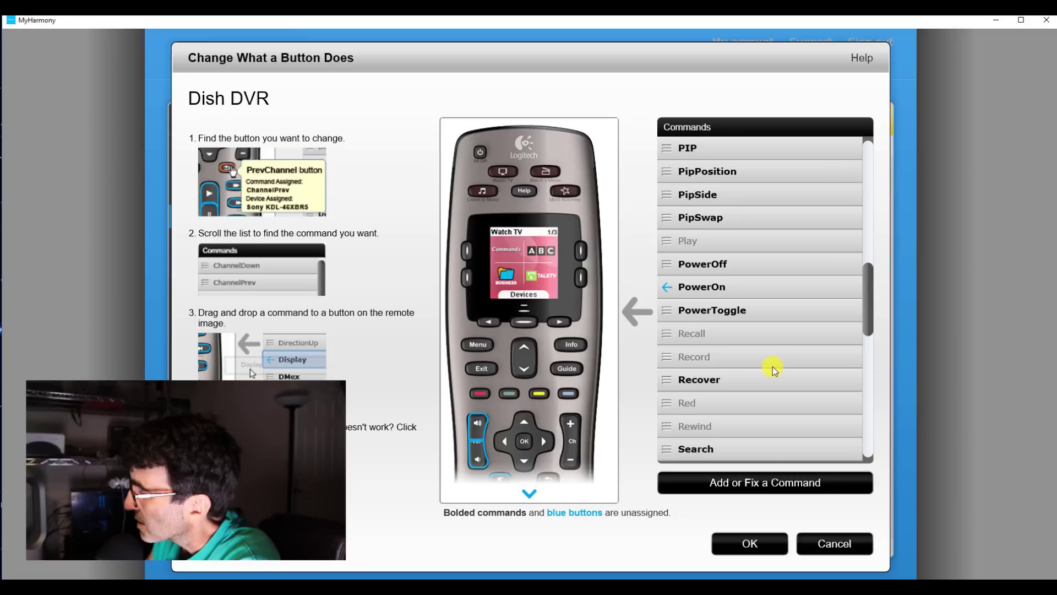
pyautogui.scroll(-4, 772, 365)
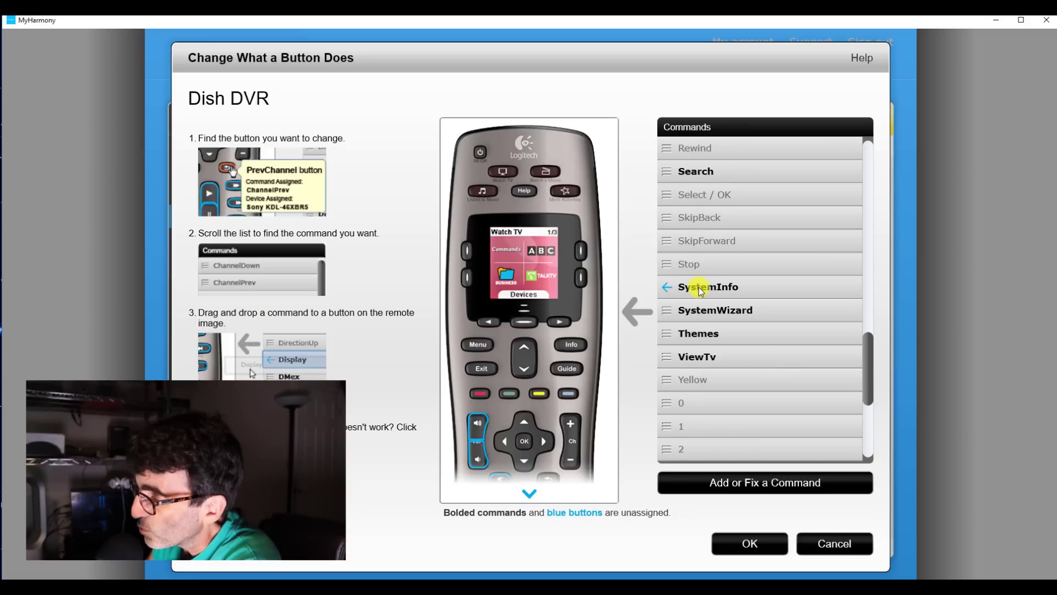
pyautogui.moveTo(699, 286); pyautogui.dragTo(483, 397)
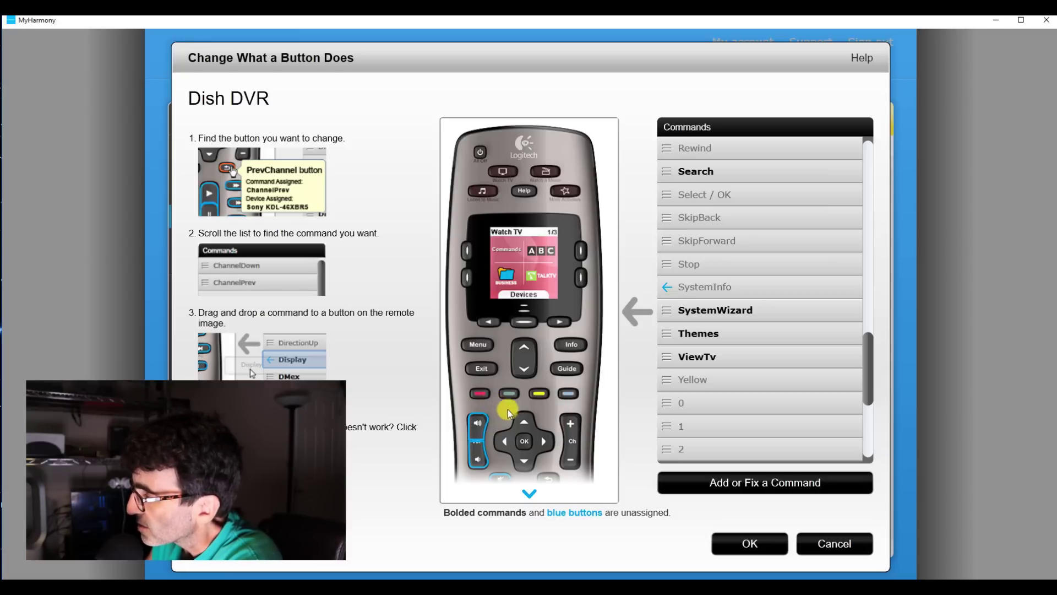
pyautogui.moveTo(512, 397)
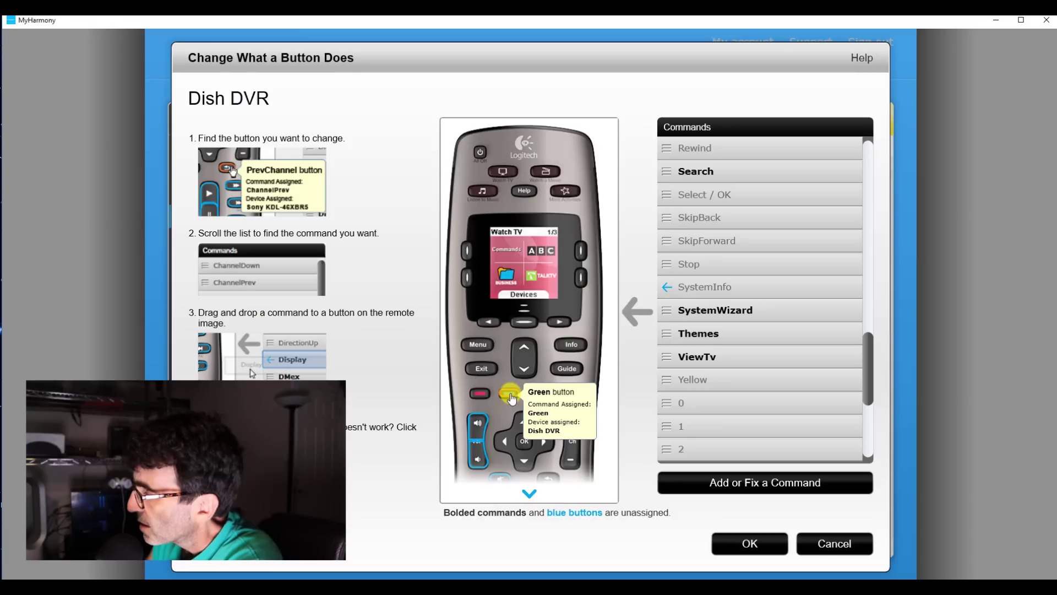
pyautogui.scroll(-2, 722, 335)
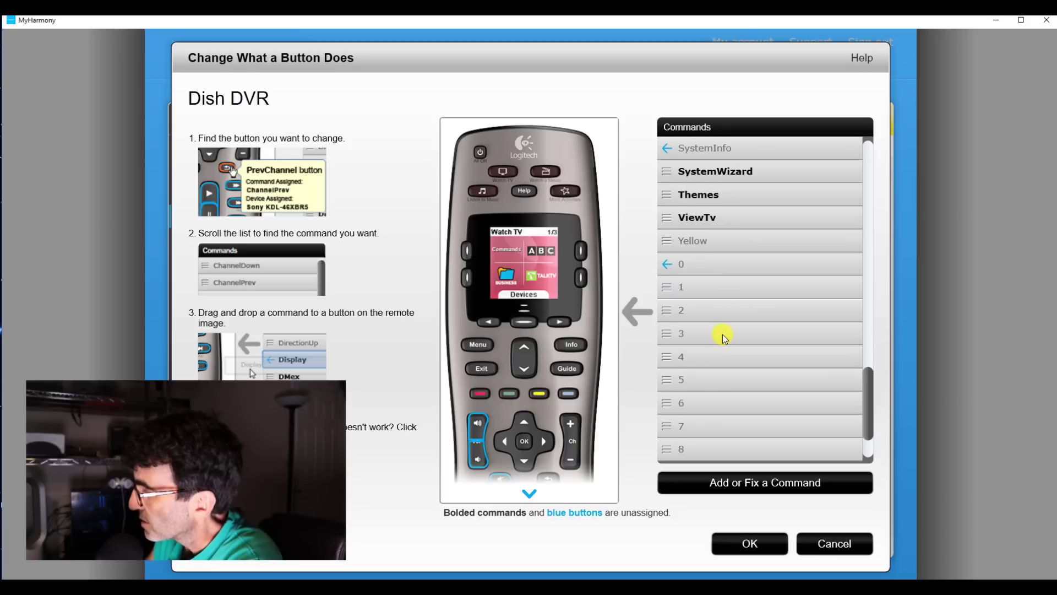
pyautogui.scroll(-1, 723, 335)
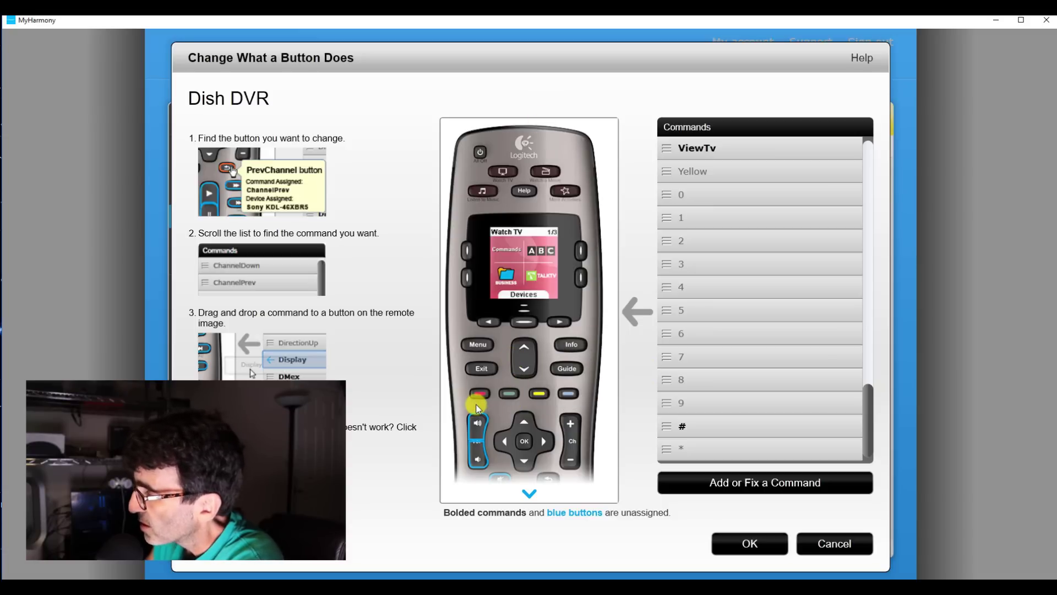
pyautogui.scroll(10, 715, 309)
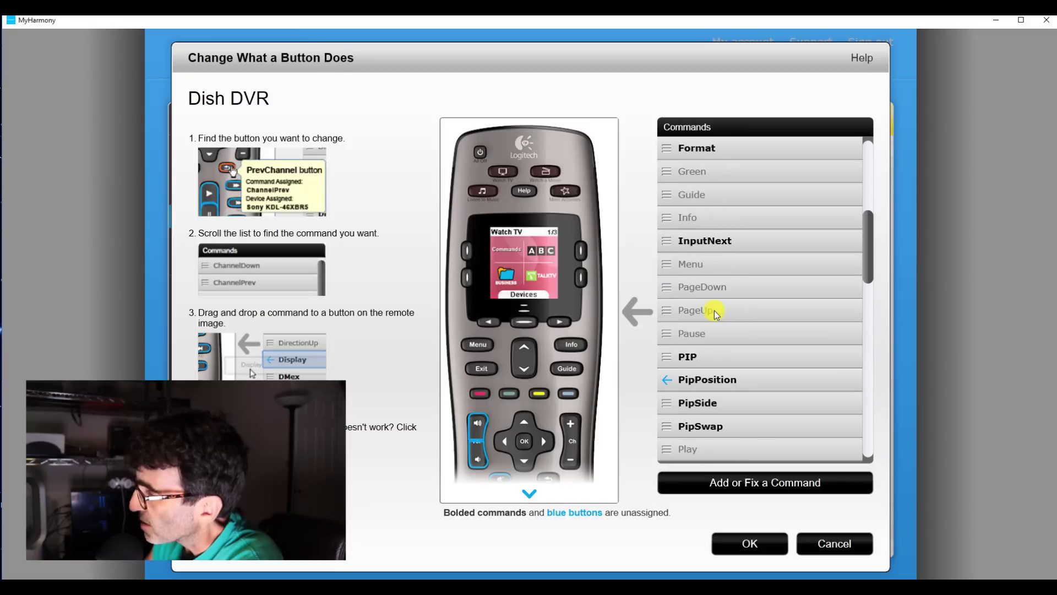
pyautogui.scroll(-10, 714, 309)
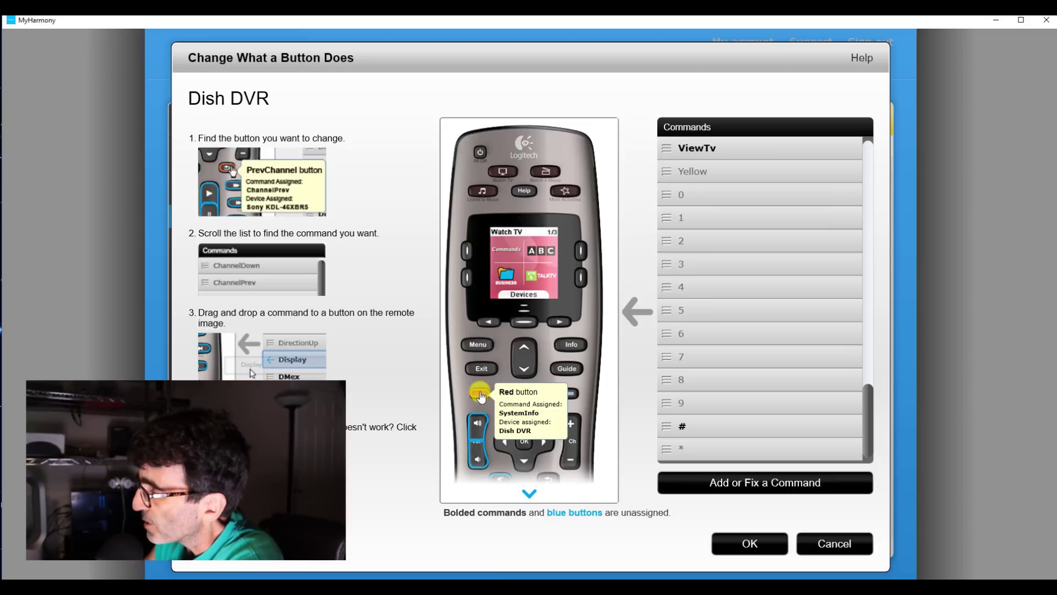
pyautogui.click(747, 544)
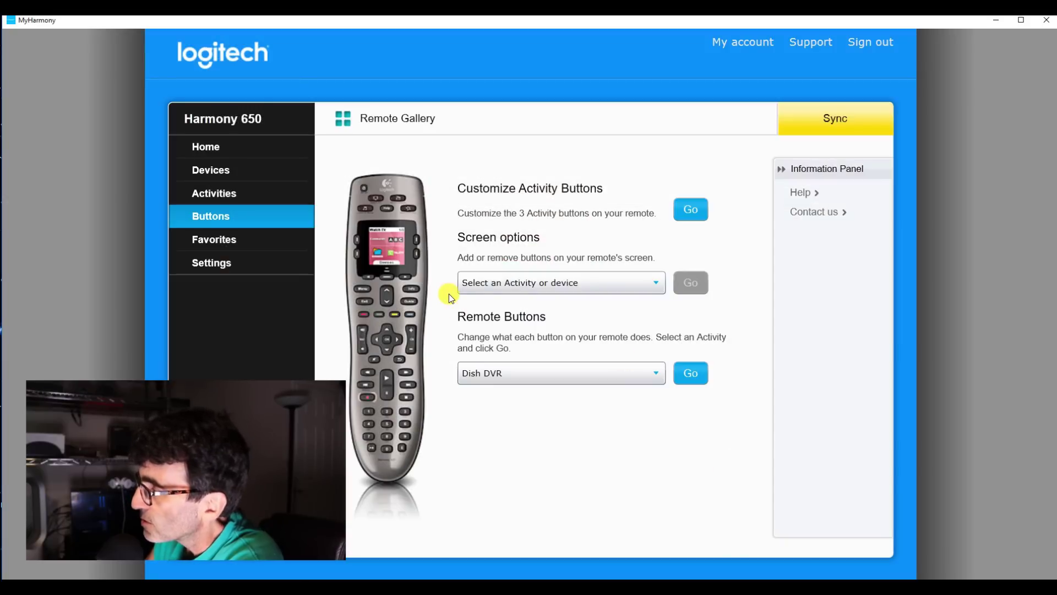
# Choose the Pioneer AV Receiver and assign its PowerToggle command to the remote's red button.
pyautogui.click(653, 371)
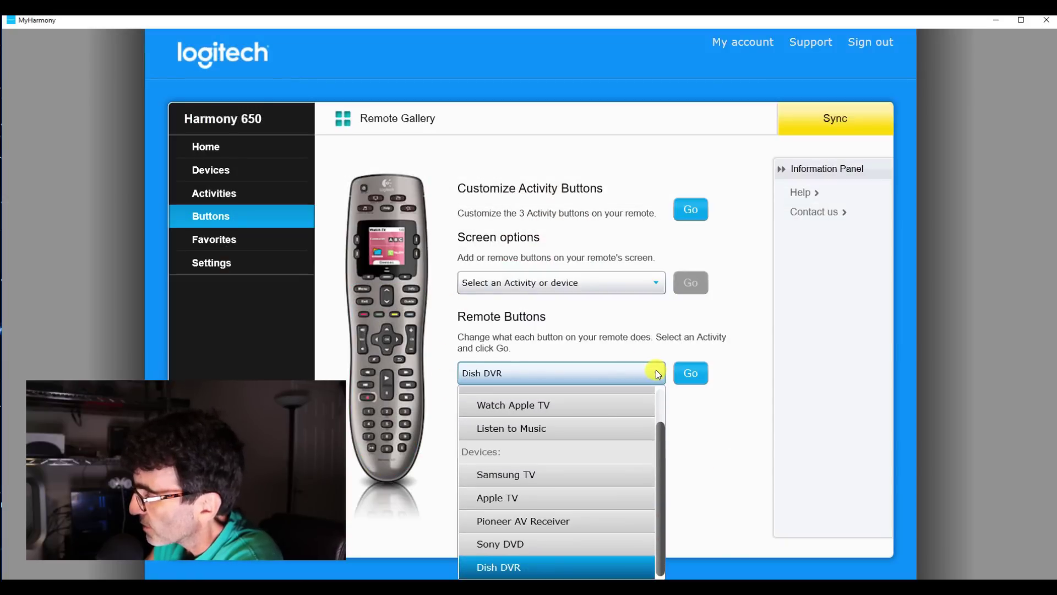
pyautogui.click(564, 522)
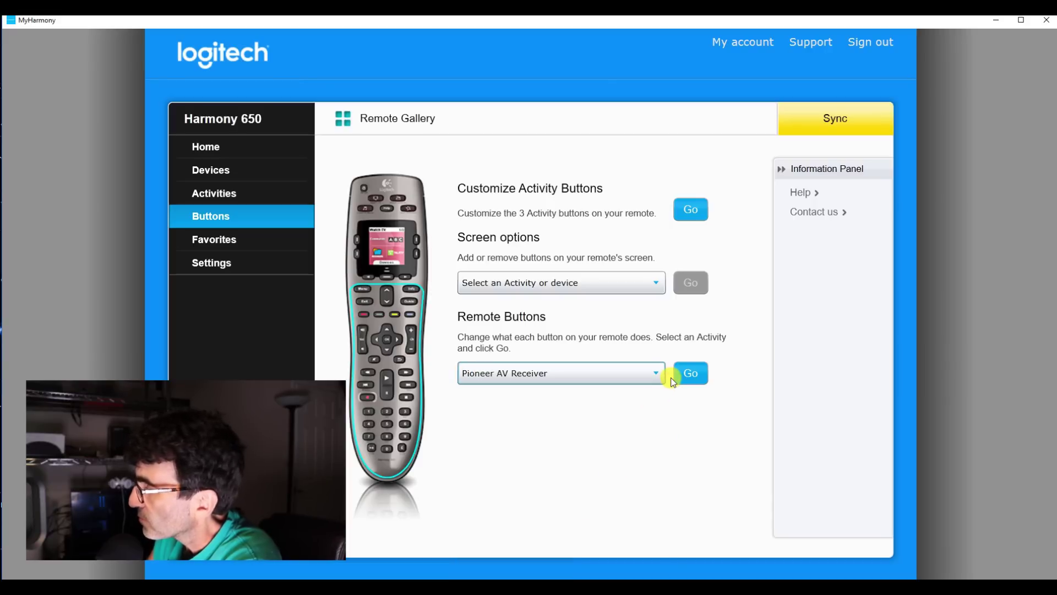
pyautogui.click(688, 373)
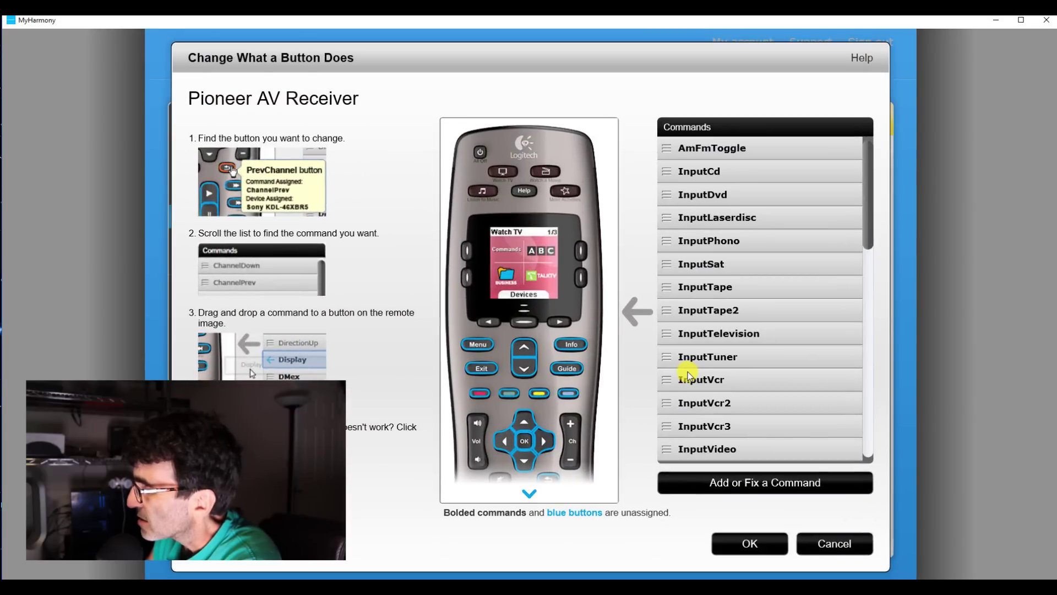
pyautogui.scroll(-3, 736, 333)
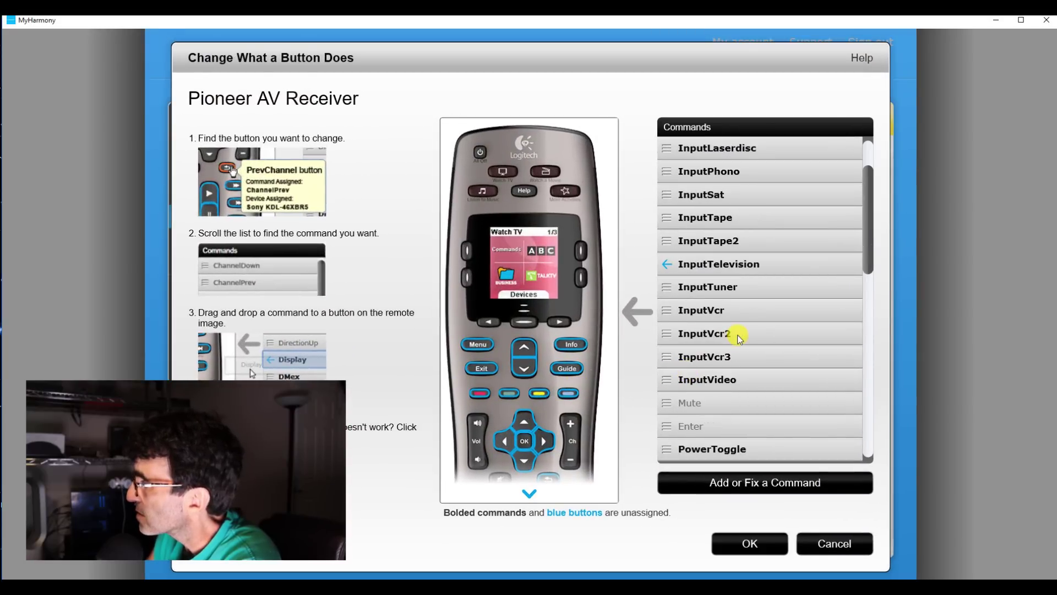
pyautogui.scroll(-6, 738, 335)
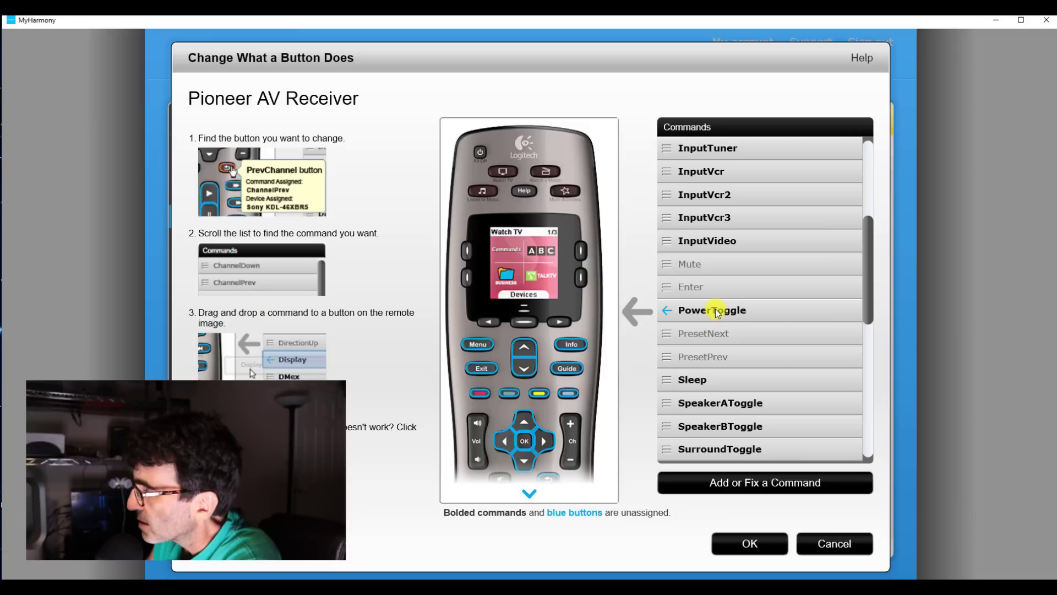
pyautogui.moveTo(716, 309); pyautogui.dragTo(481, 394)
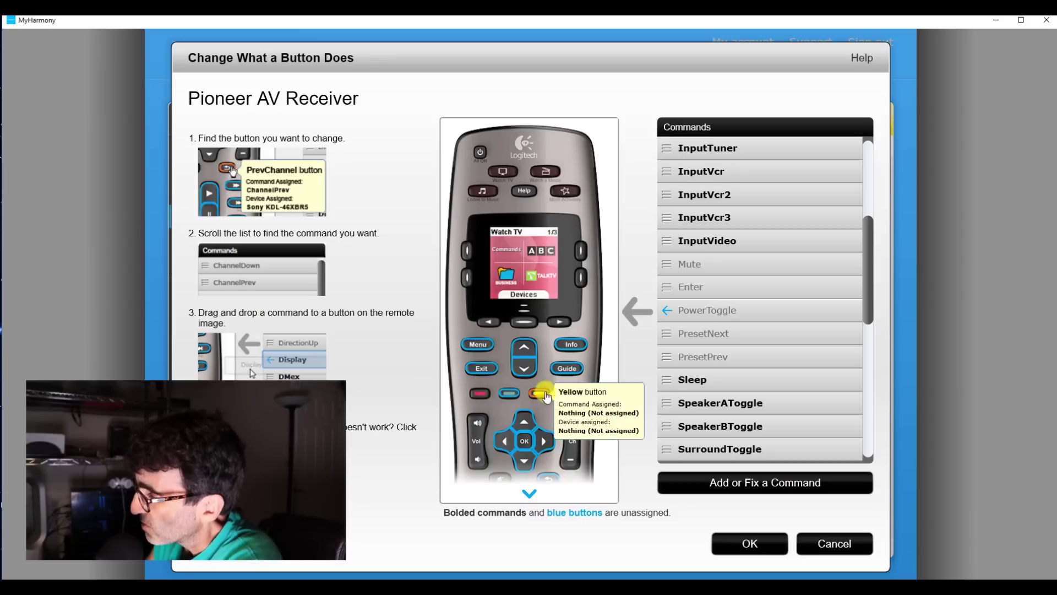
pyautogui.moveTo(479, 402)
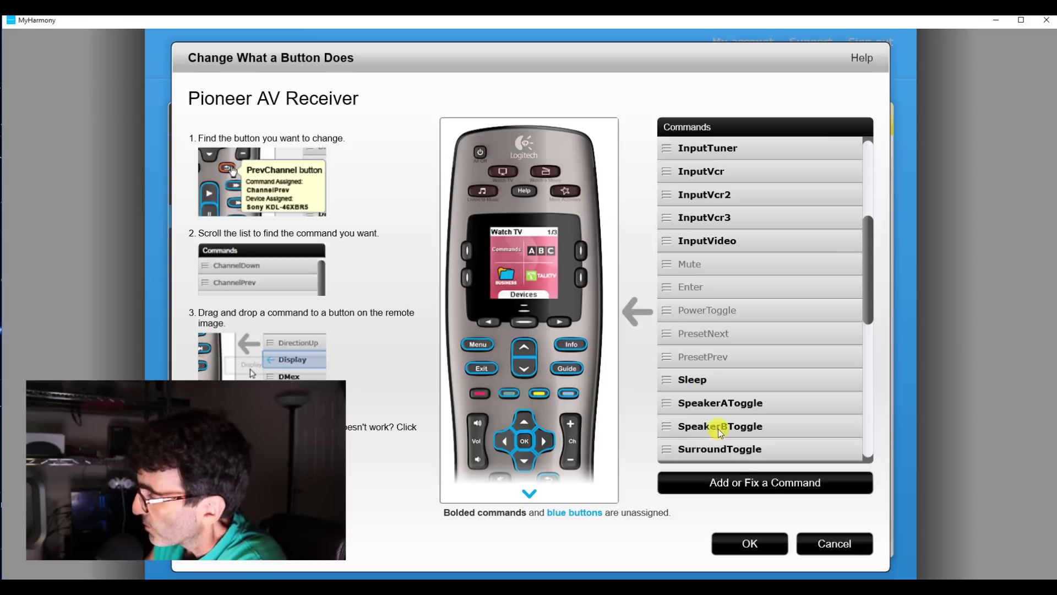
# Save the PowerToggle assignment and start setting up Dish DVR favorite channels.
pyautogui.click(768, 540)
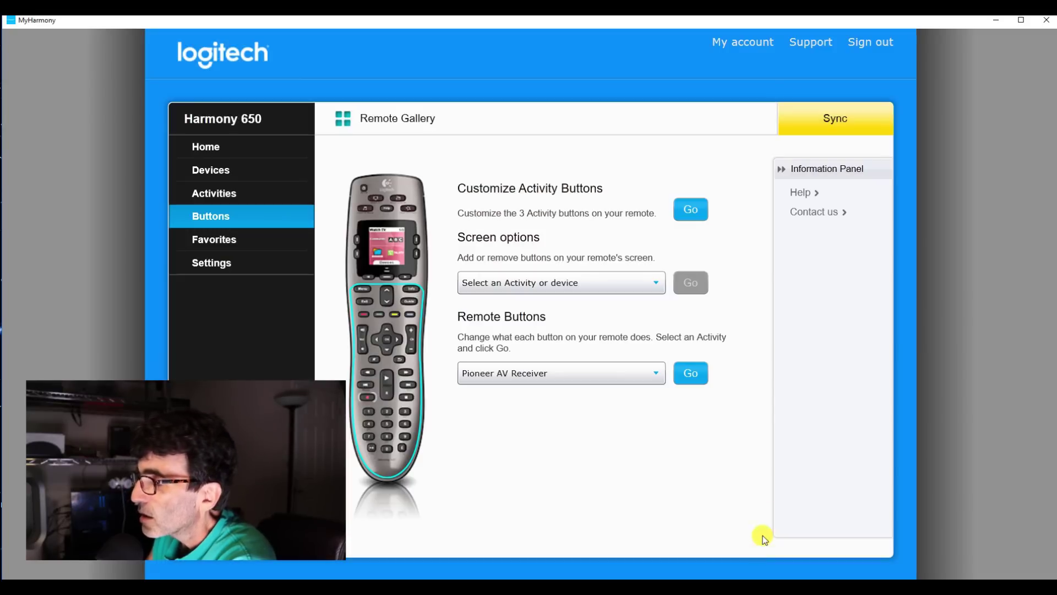
pyautogui.click(240, 234)
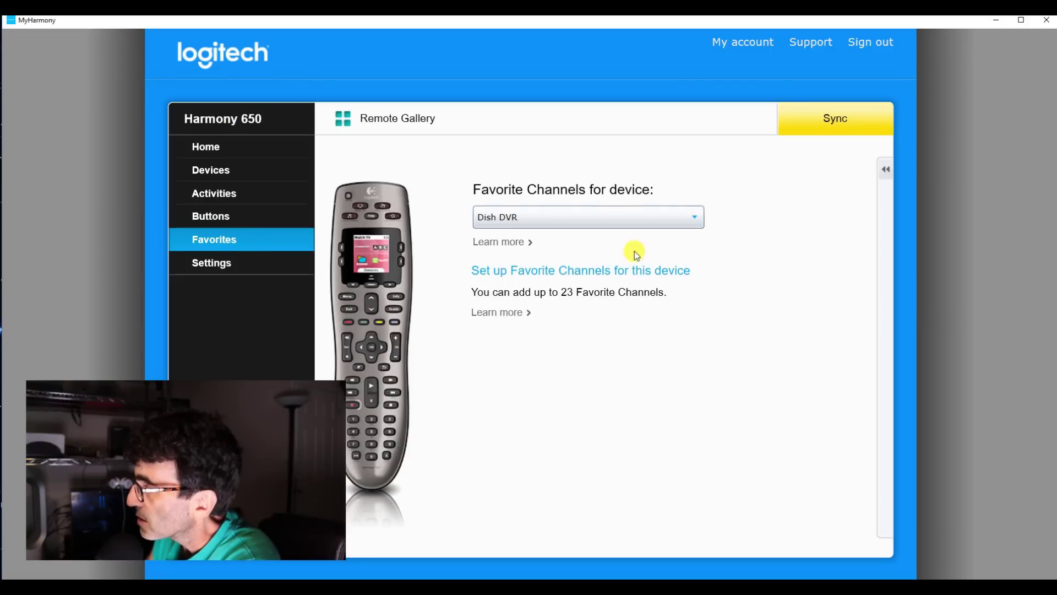
pyautogui.click(614, 270)
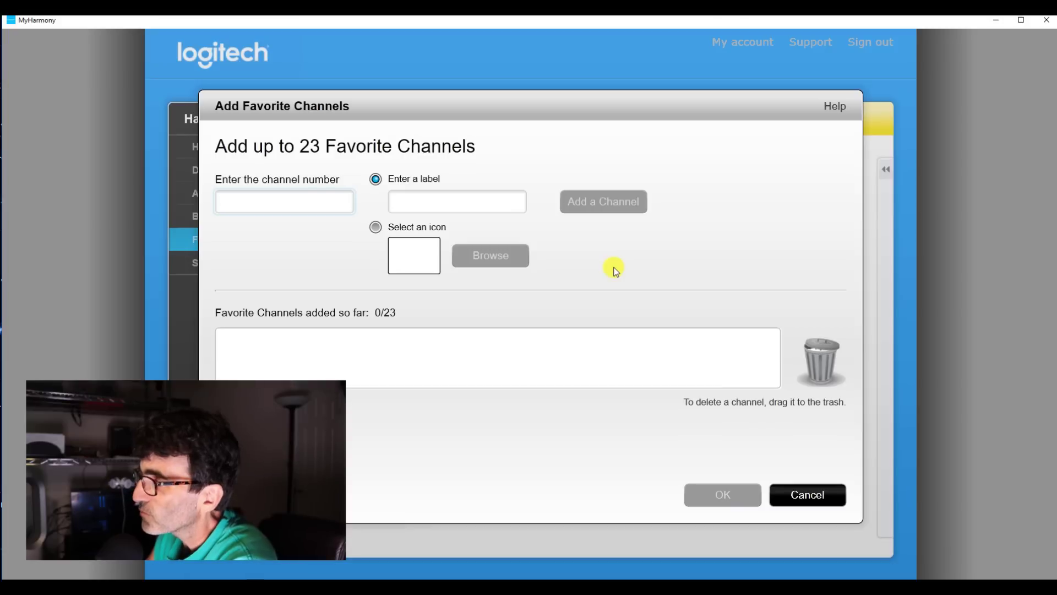
# Add favorite channel 9 (CBS) using the All Seeing Eye image as its icon.
pyautogui.click(278, 200)
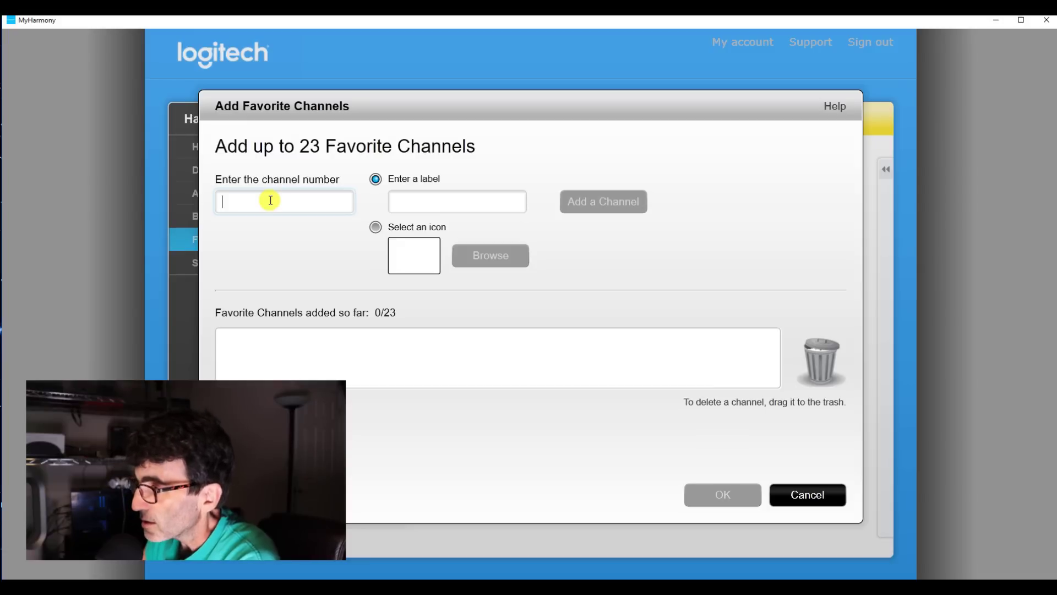
pyautogui.write('9')
pyautogui.press('Tab')
pyautogui.write('CBS')
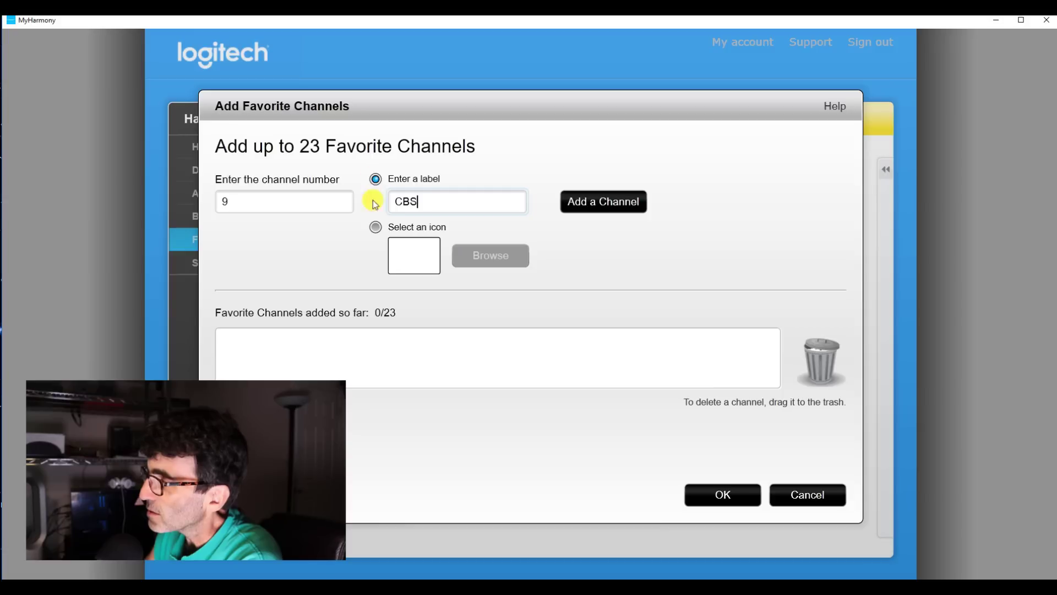
pyautogui.click(376, 227)
pyautogui.click(477, 260)
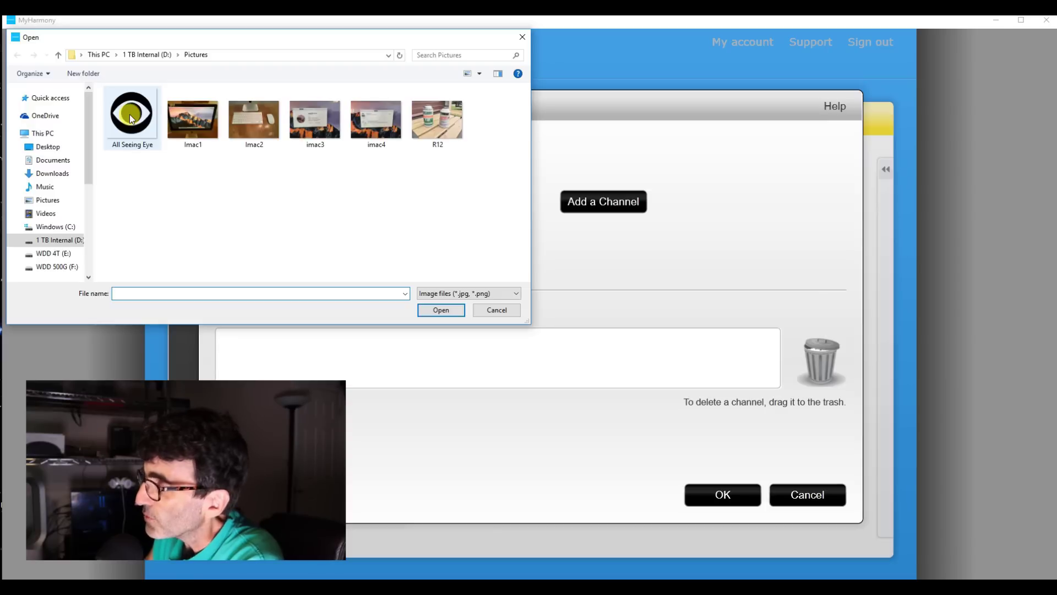
pyautogui.doubleClick(130, 114)
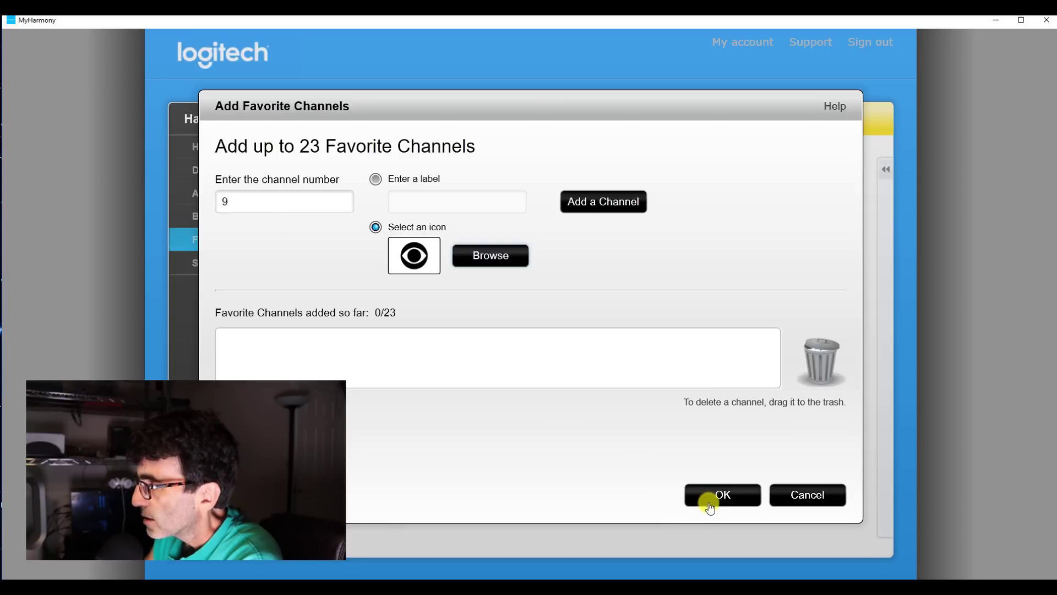
pyautogui.click(603, 202)
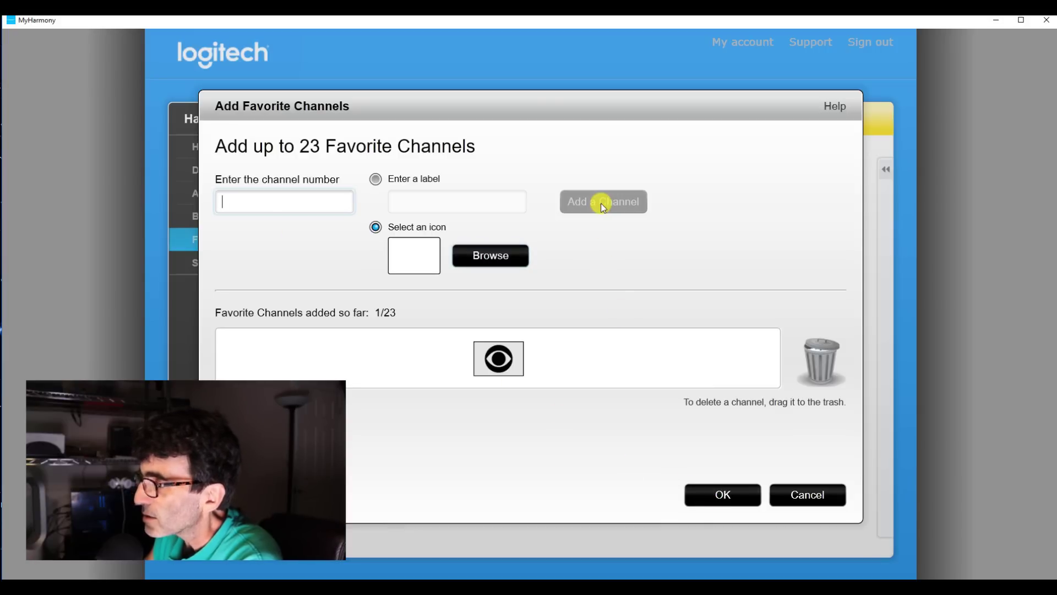
# Add channel 7 as a favorite labelled 07-ABC.
pyautogui.click(250, 199)
pyautogui.write('7')
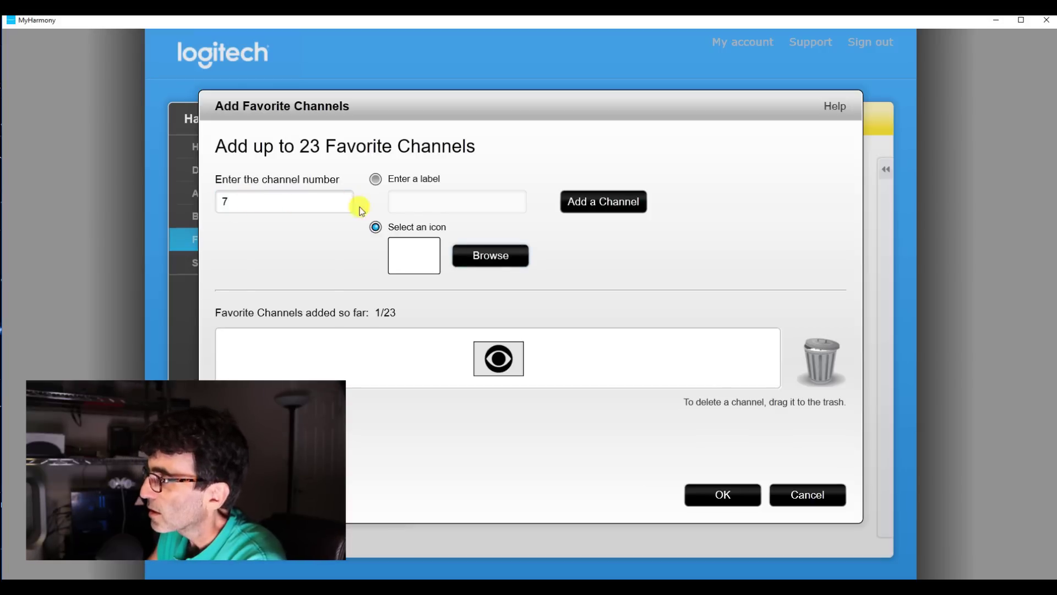
pyautogui.click(410, 178)
pyautogui.click(410, 200)
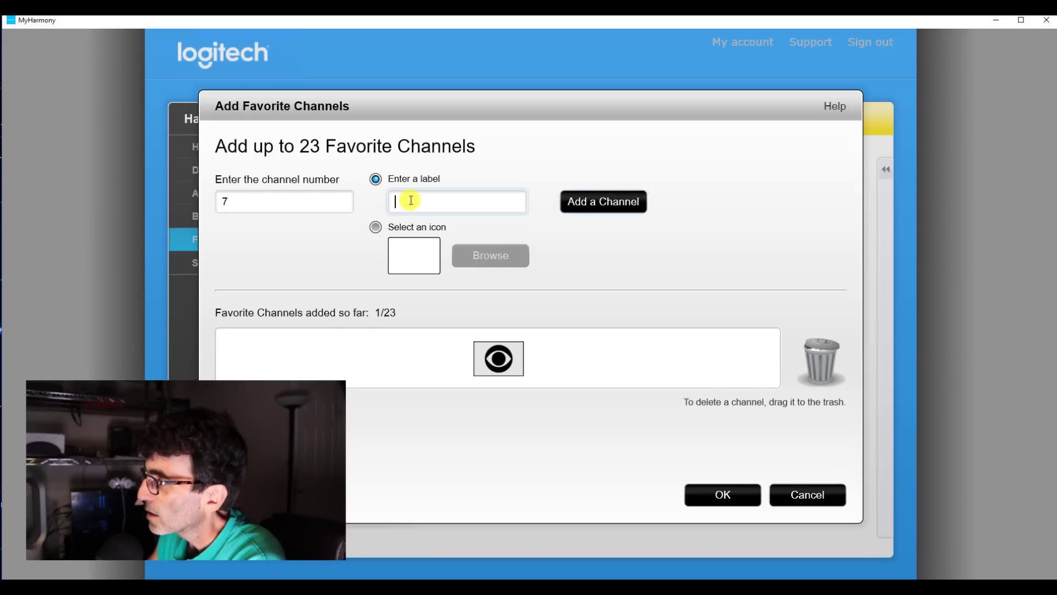
pyautogui.write('07')
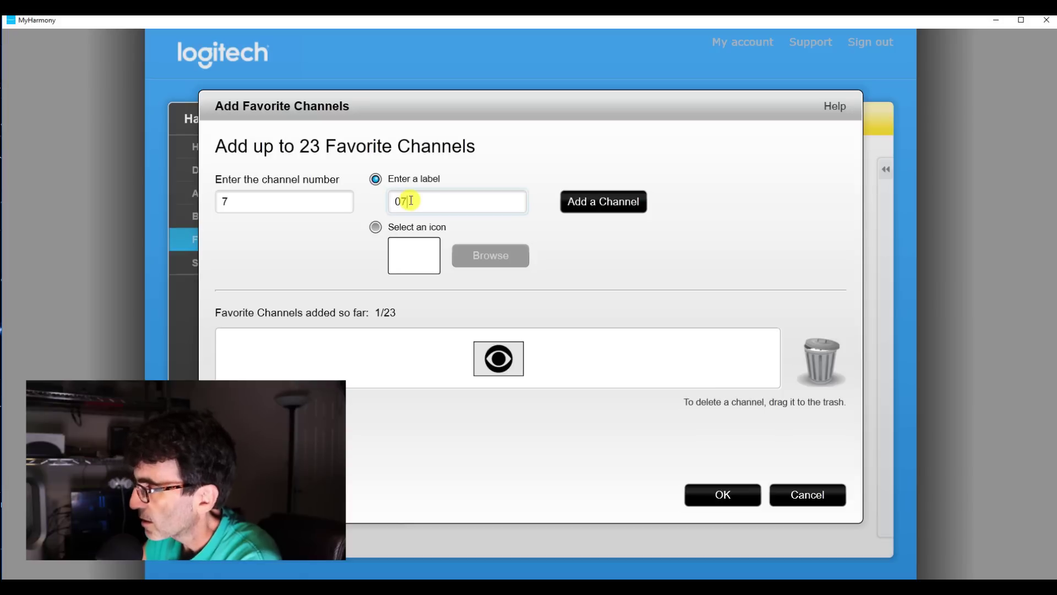
pyautogui.write('-ABC')
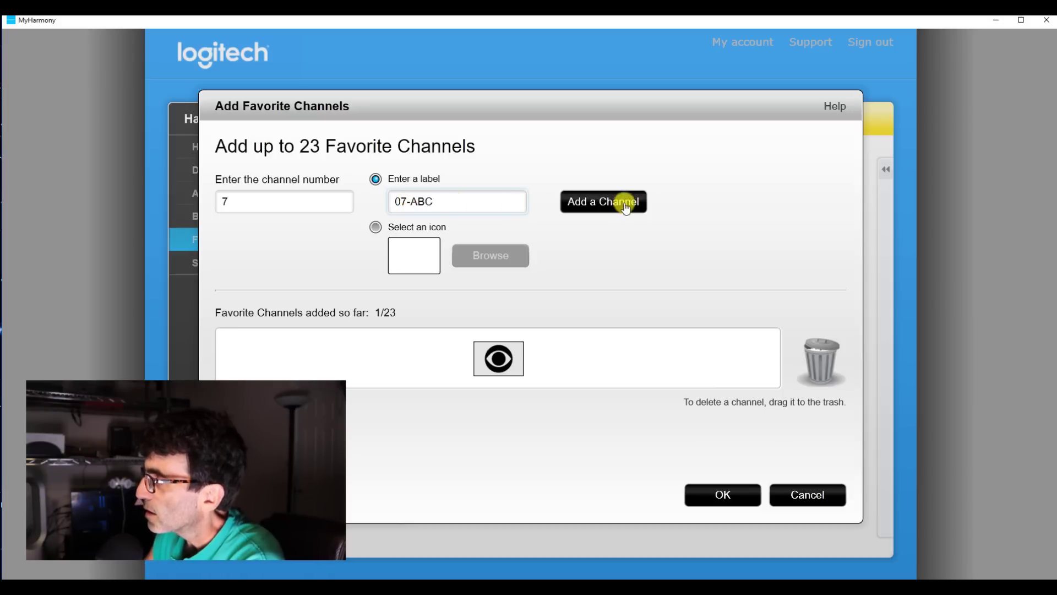
pyautogui.click(599, 199)
# Enter channel 5 with the label 5-FOX.
pyautogui.write('5')
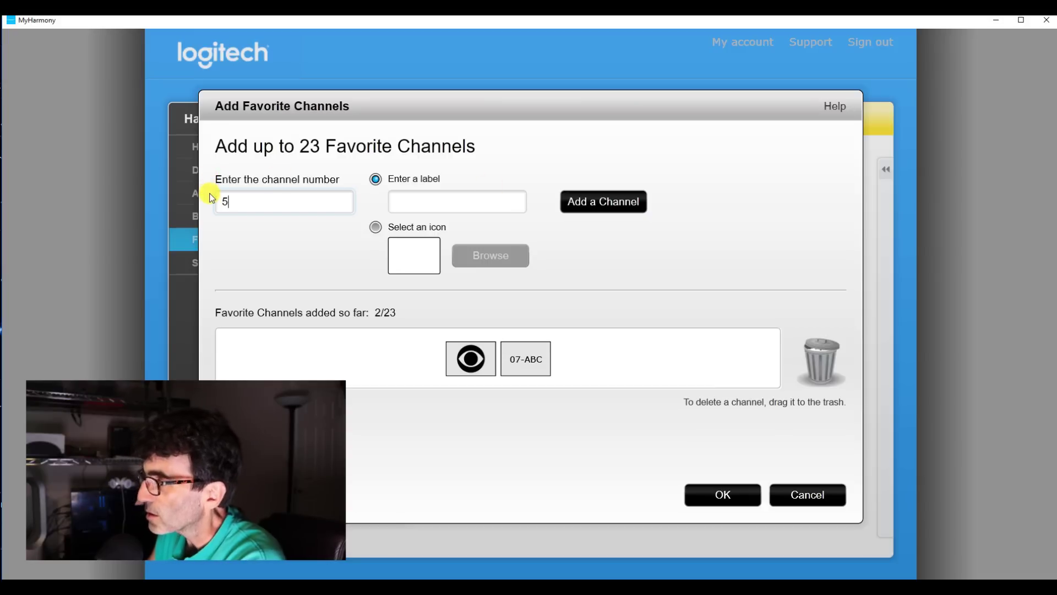
pyautogui.click(428, 201)
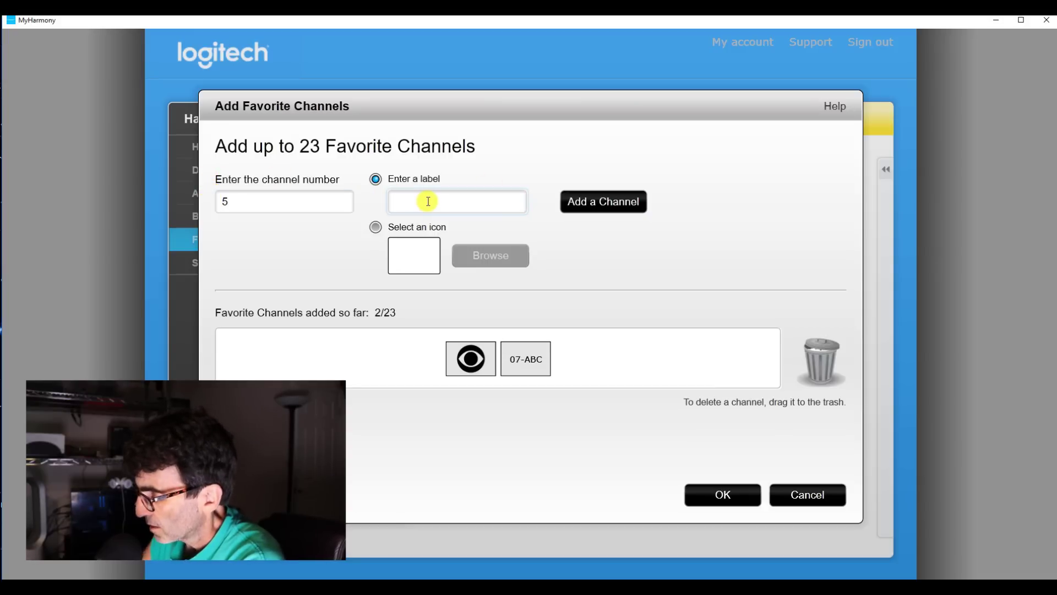
pyautogui.write('5-')
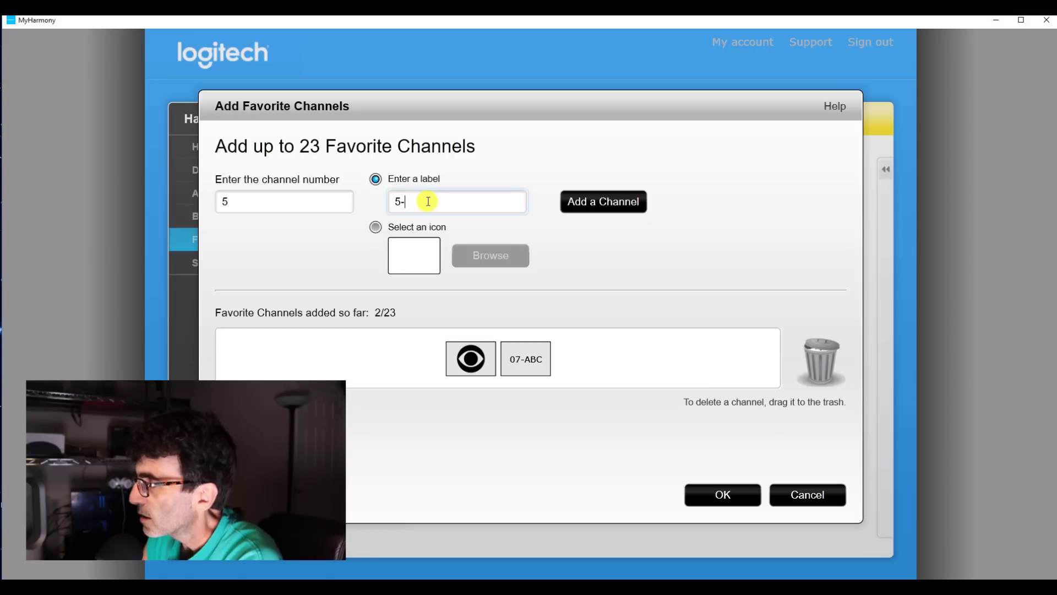
pyautogui.write('FOX')
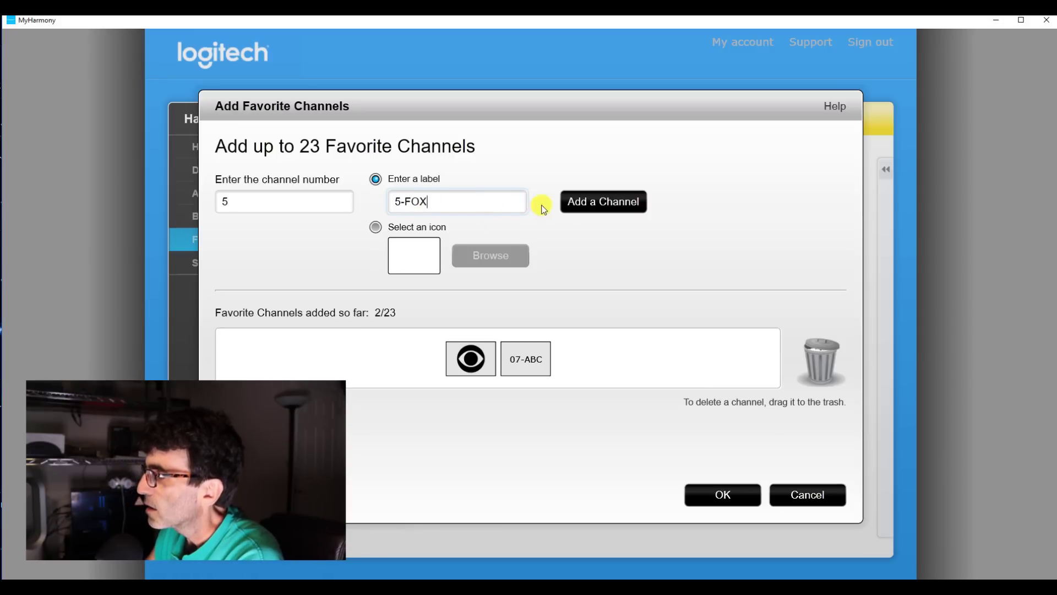
# Save the 5-FOX favorite, move the eye-icon channel after 07-ABC, and save the order.
pyautogui.click(724, 493)
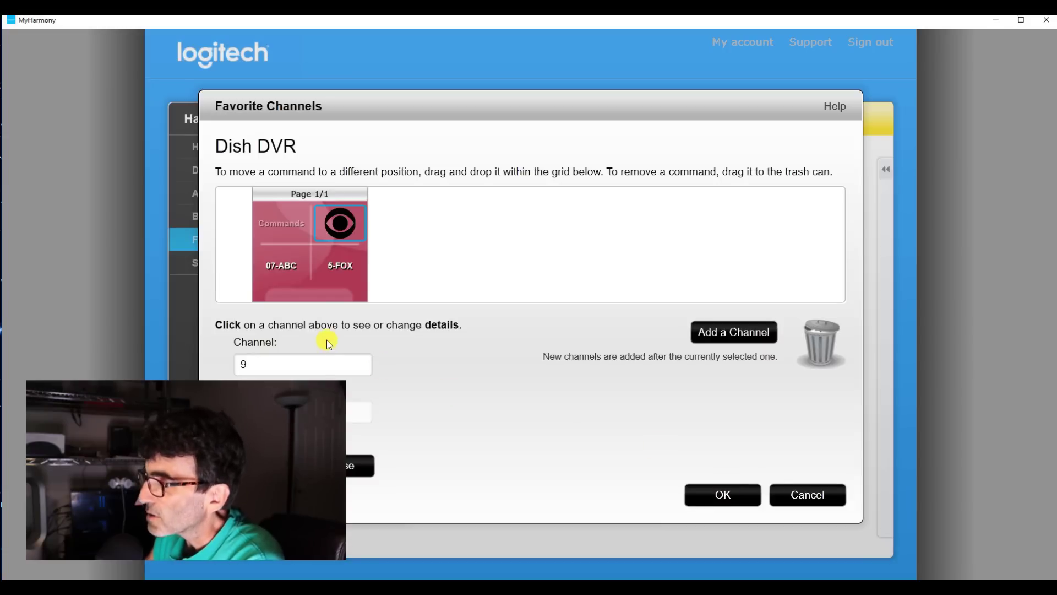
pyautogui.moveTo(335, 226); pyautogui.dragTo(336, 270)
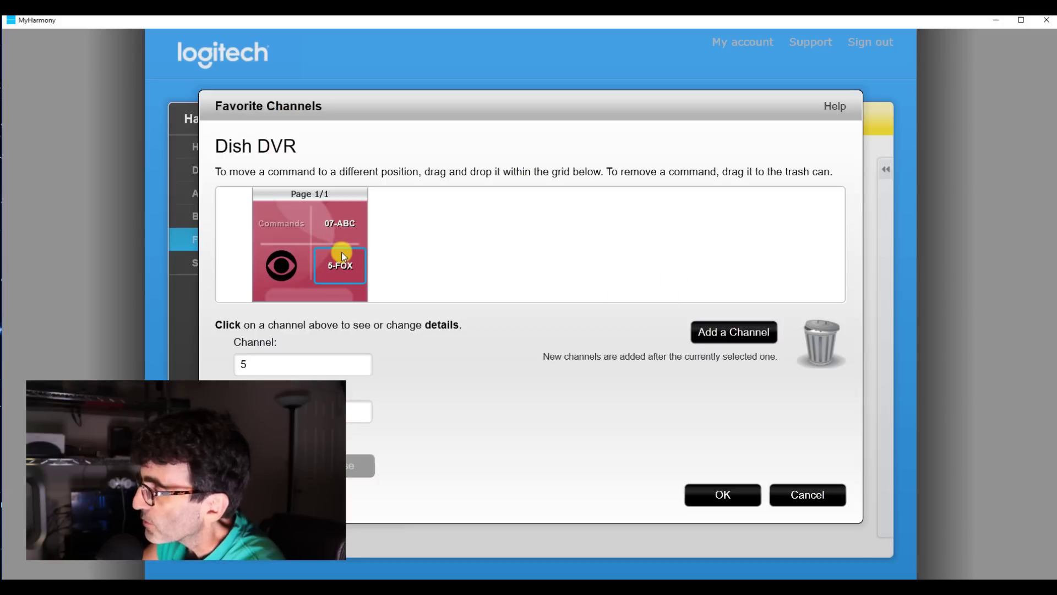
pyautogui.click(703, 496)
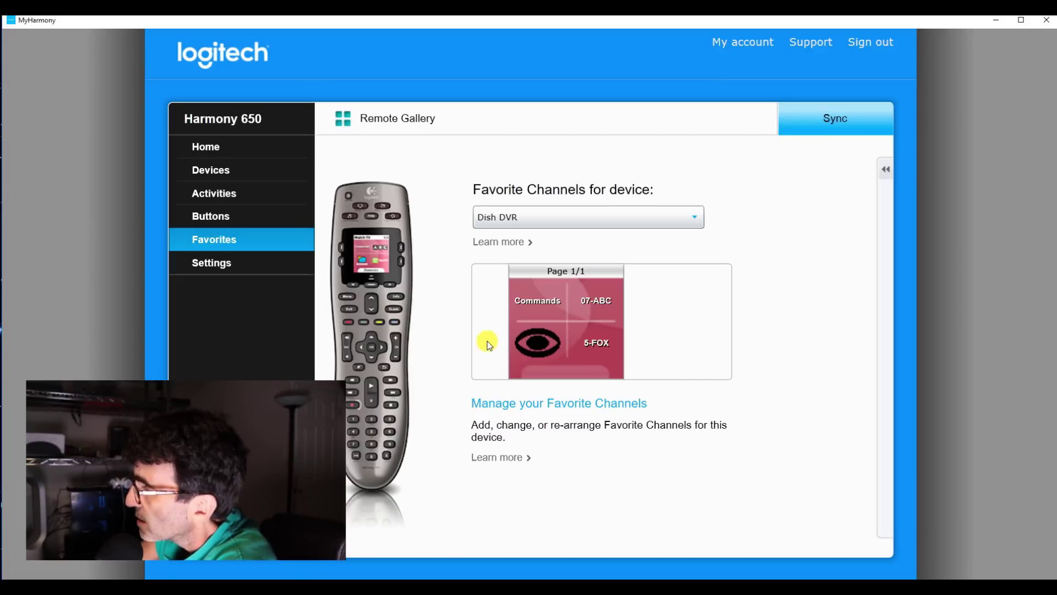
# Start sending the latest configuration changes to the Harmony 650 remote.
pyautogui.click(885, 169)
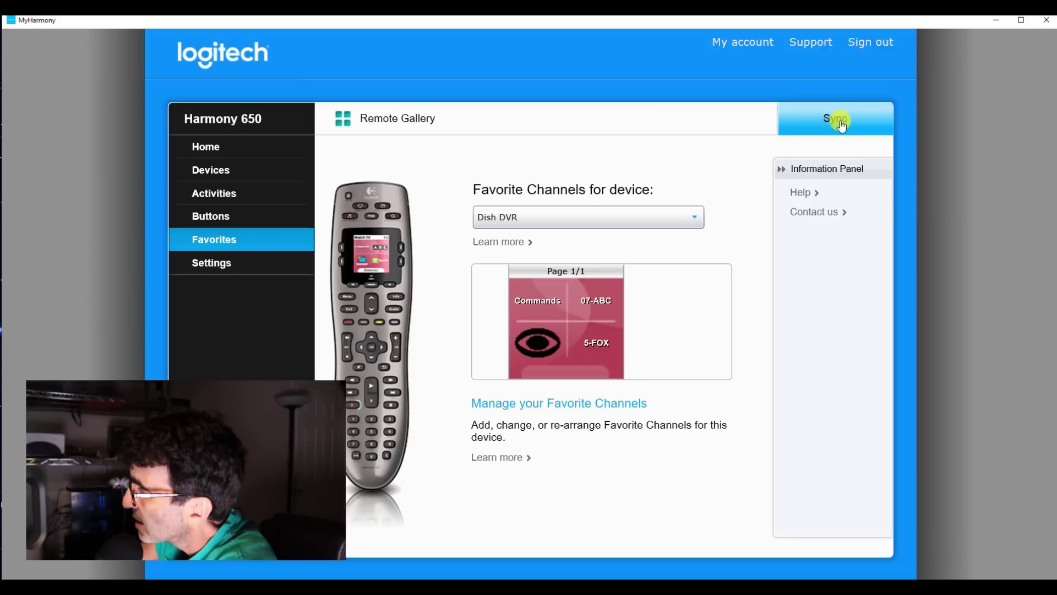
pyautogui.click(840, 122)
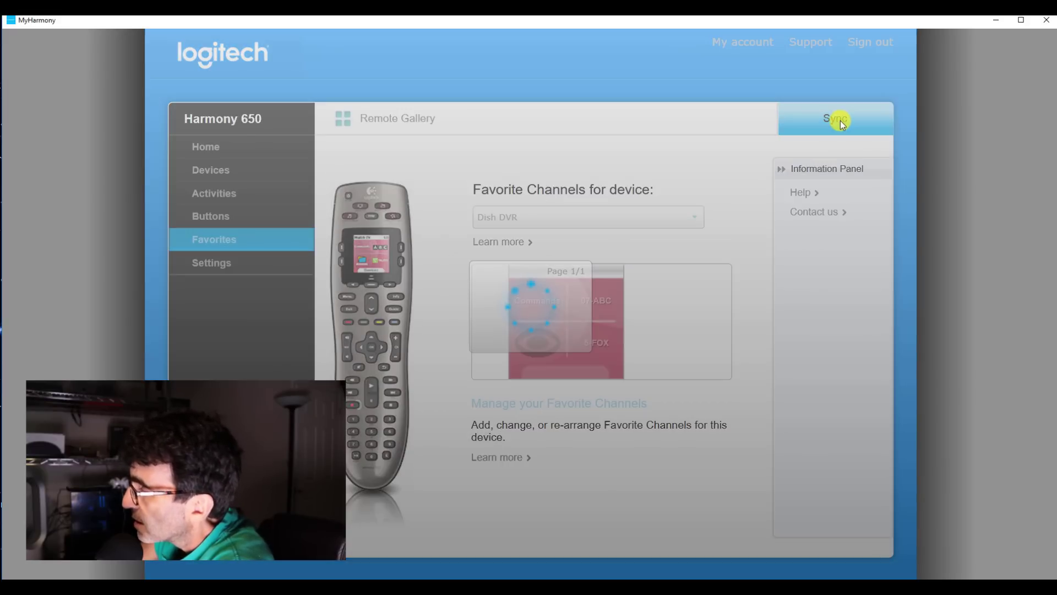